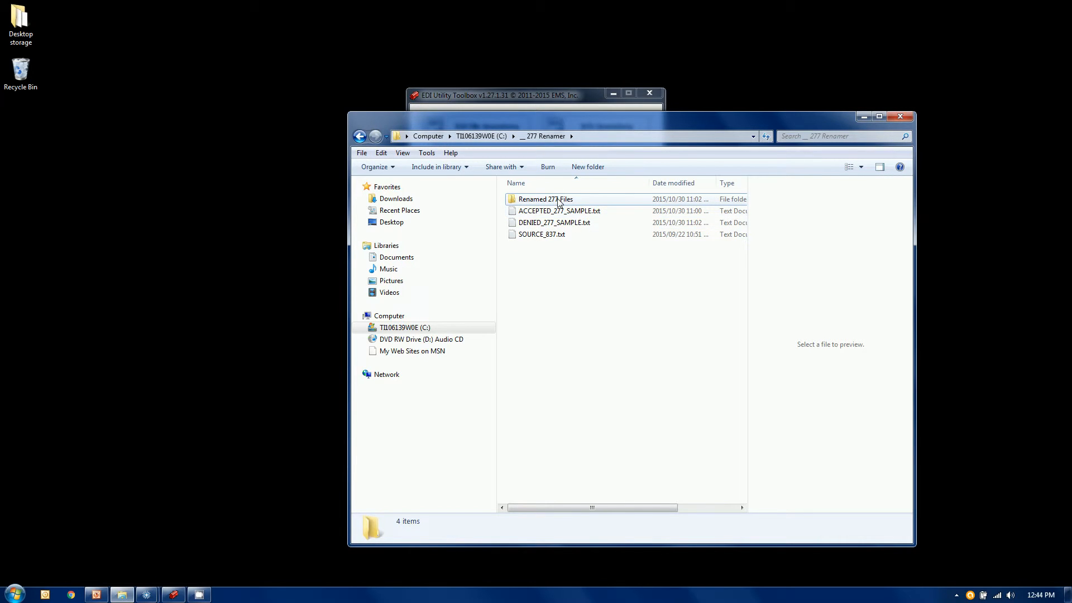
# Check the Renamed 277 Files folder, then preview ACCEPTED_277_SAMPLE.txt and highlight the payer ID in its NM1 payer segment.
pyautogui.doubleClick(533, 201)
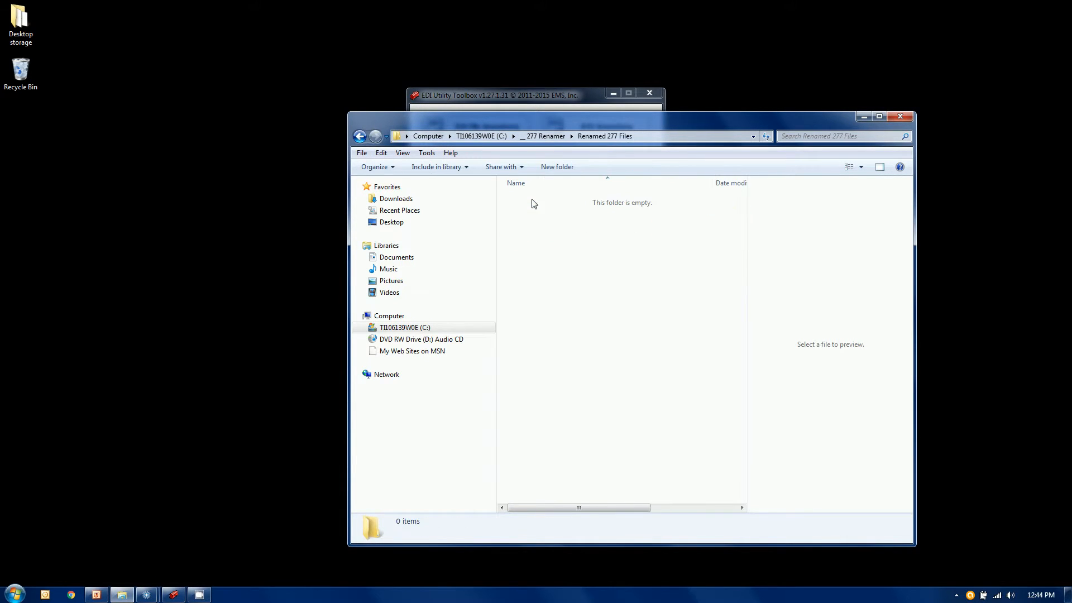
pyautogui.click(556, 137)
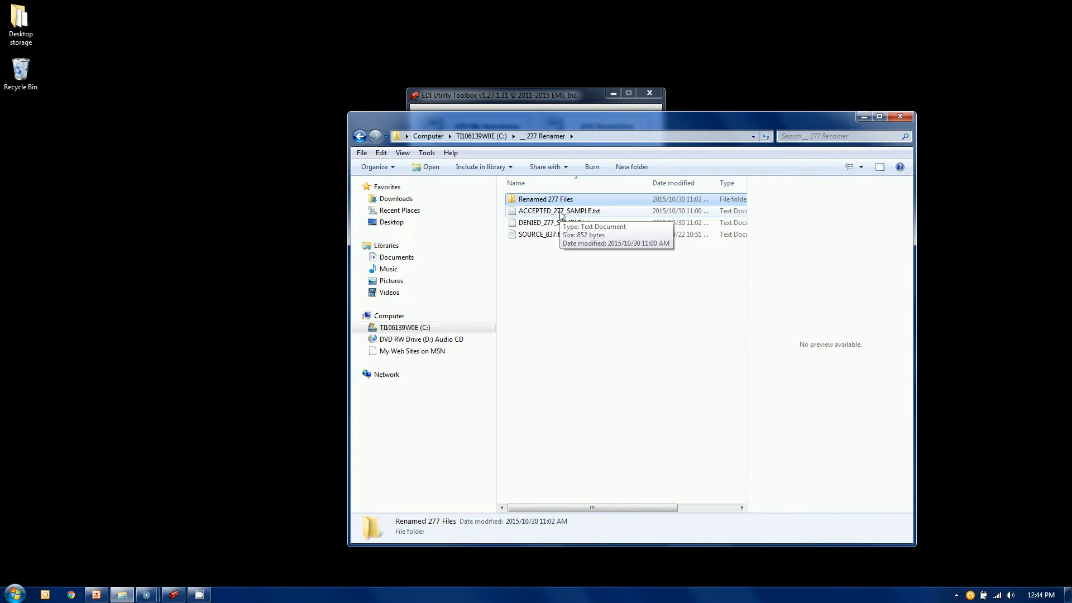
pyautogui.click(560, 211)
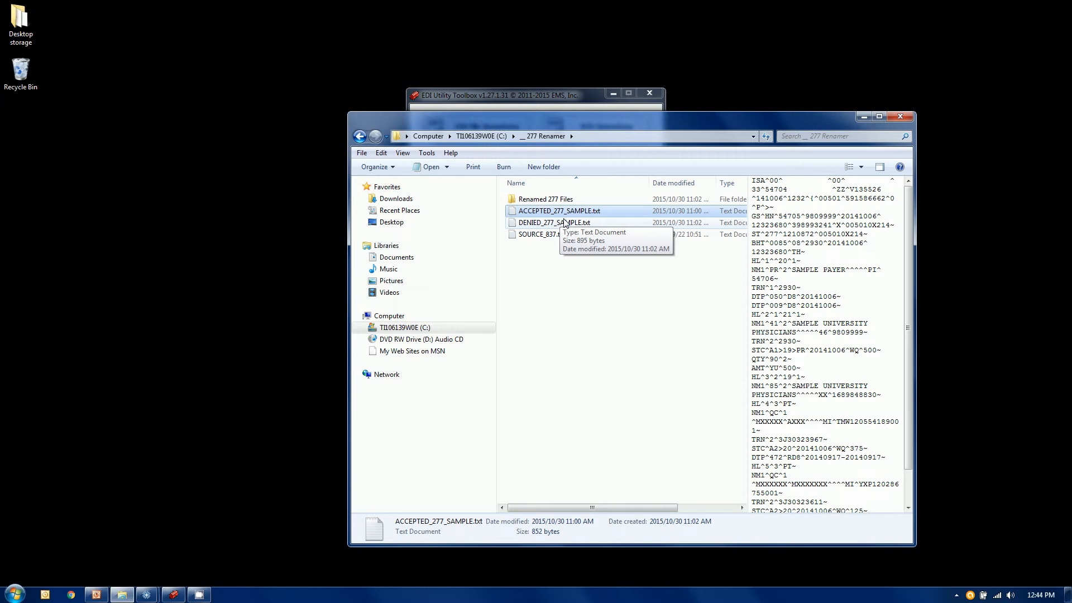
pyautogui.moveTo(915, 466); pyautogui.dragTo(983, 466)
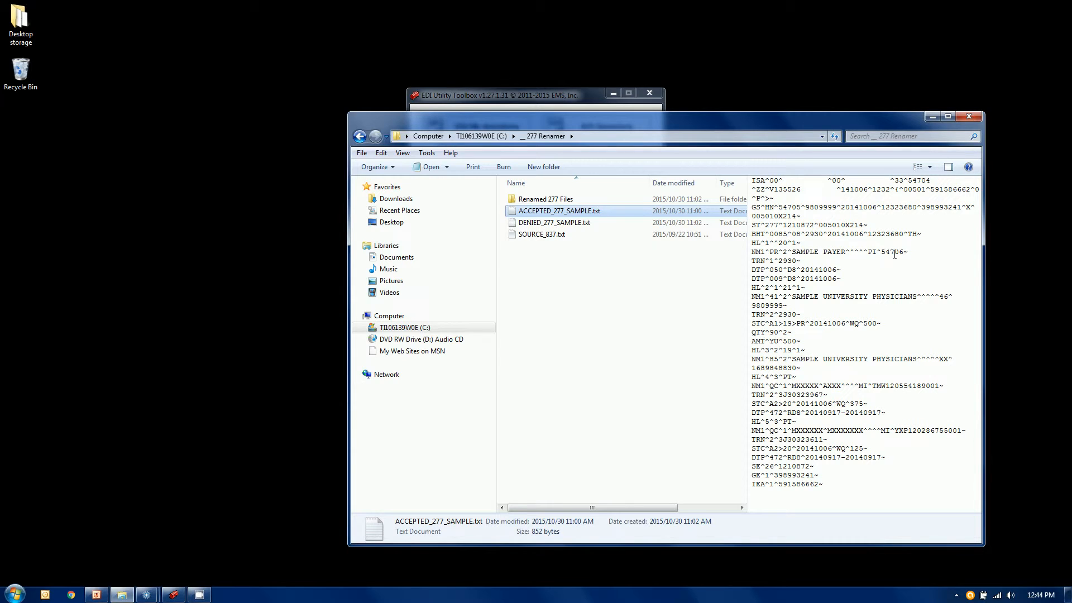
pyautogui.moveTo(881, 252); pyautogui.dragTo(903, 255)
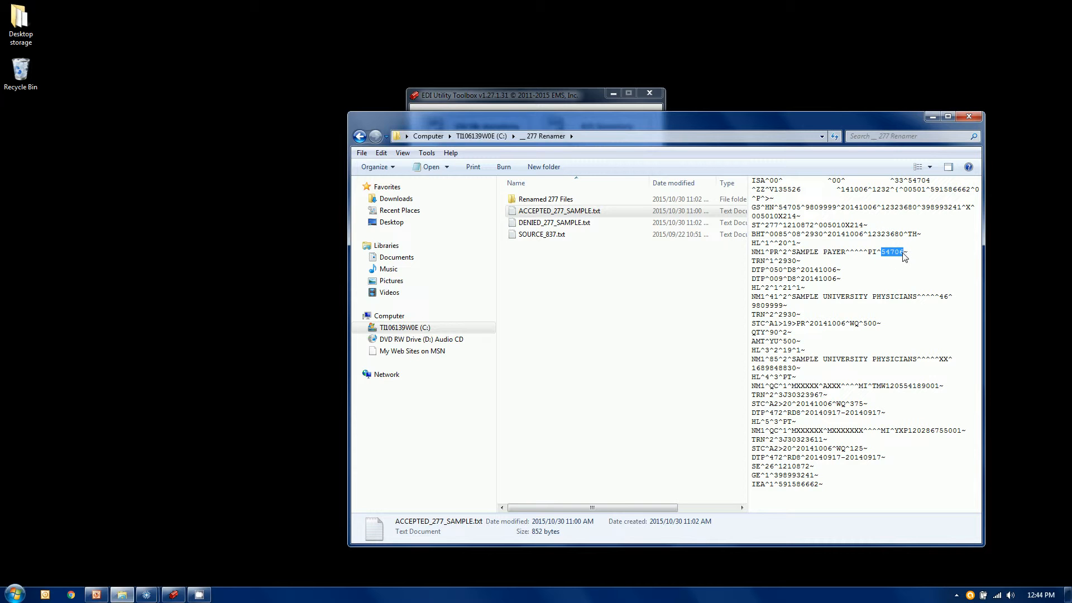
pyautogui.click(936, 115)
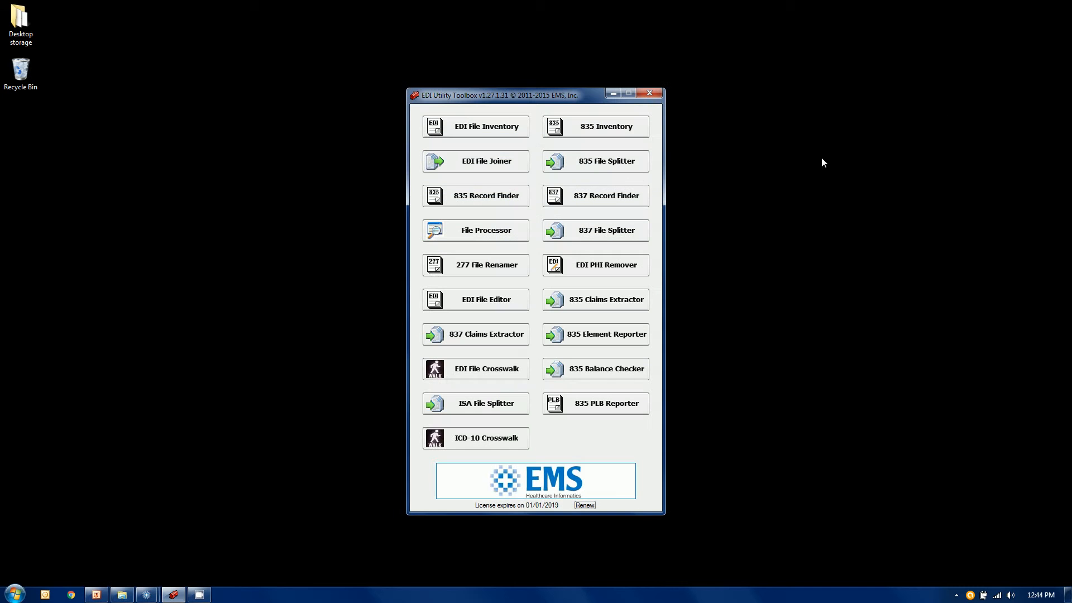
# Open the 277 File Renamer and set the 277 file folder to C:\__ 277 Renamer\.
pyautogui.click(477, 266)
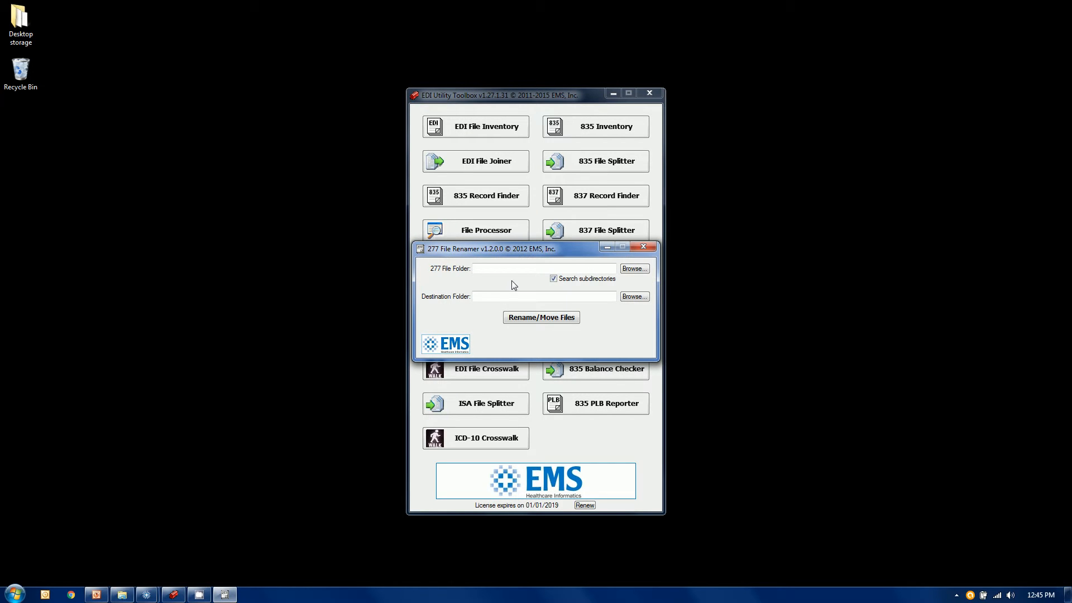
pyautogui.click(512, 268)
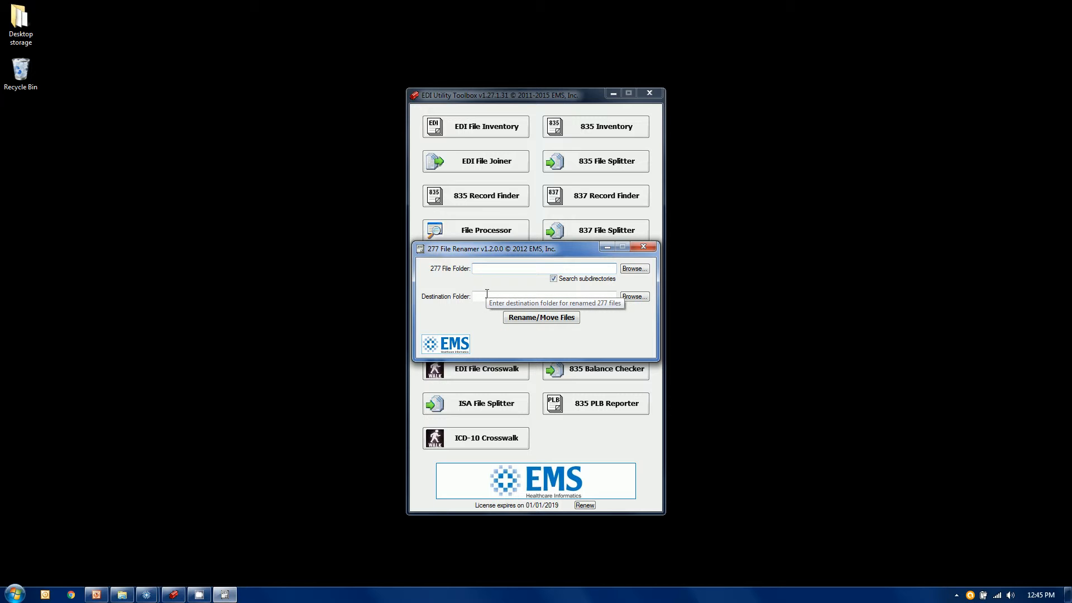
pyautogui.click(638, 269)
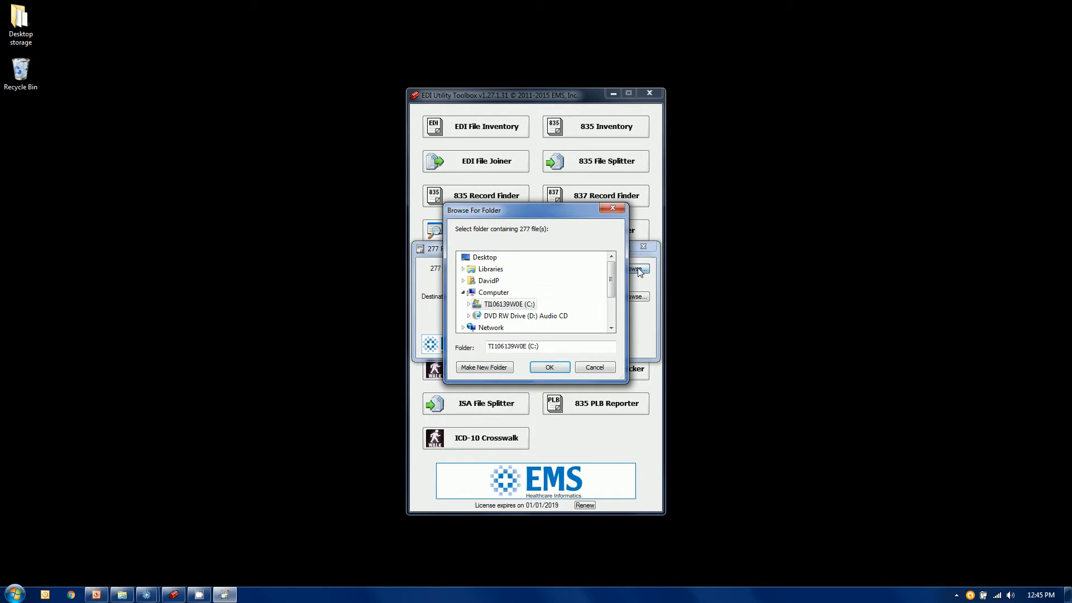
pyautogui.doubleClick(509, 304)
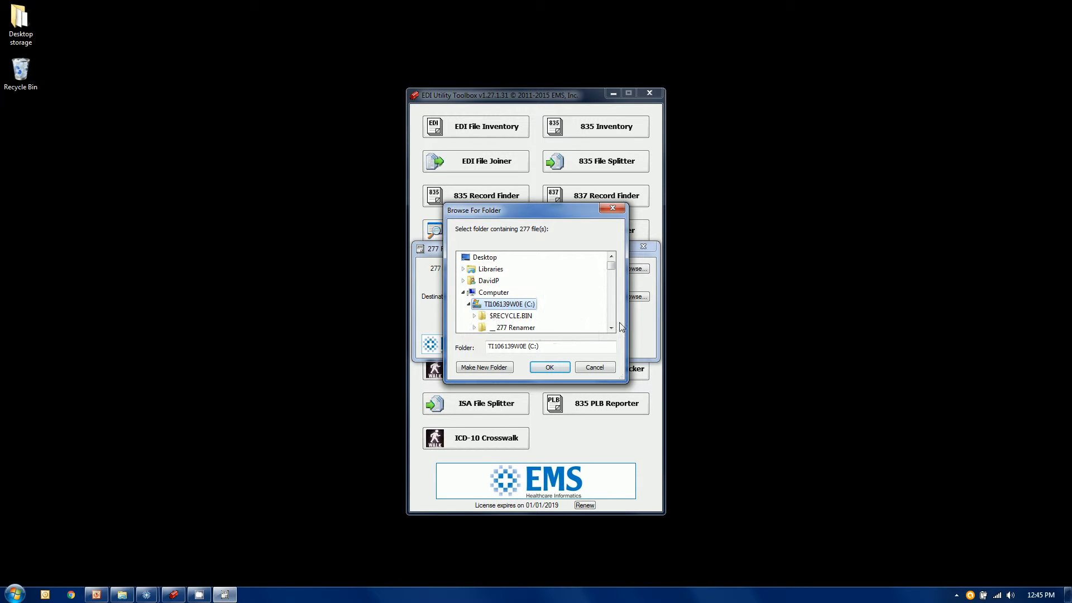
pyautogui.doubleClick(529, 328)
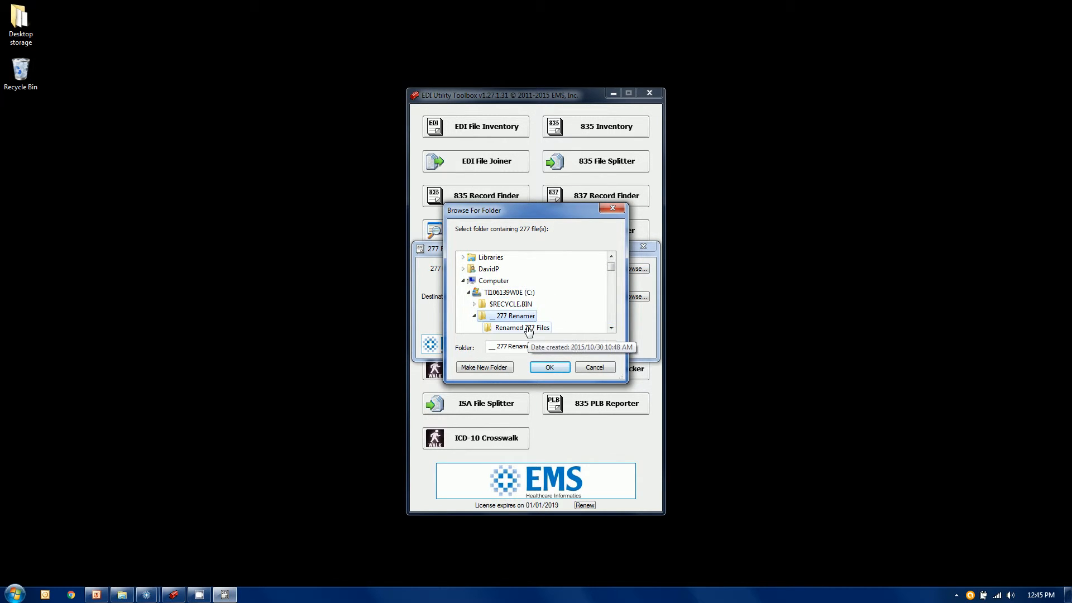
pyautogui.click(529, 328)
pyautogui.click(513, 304)
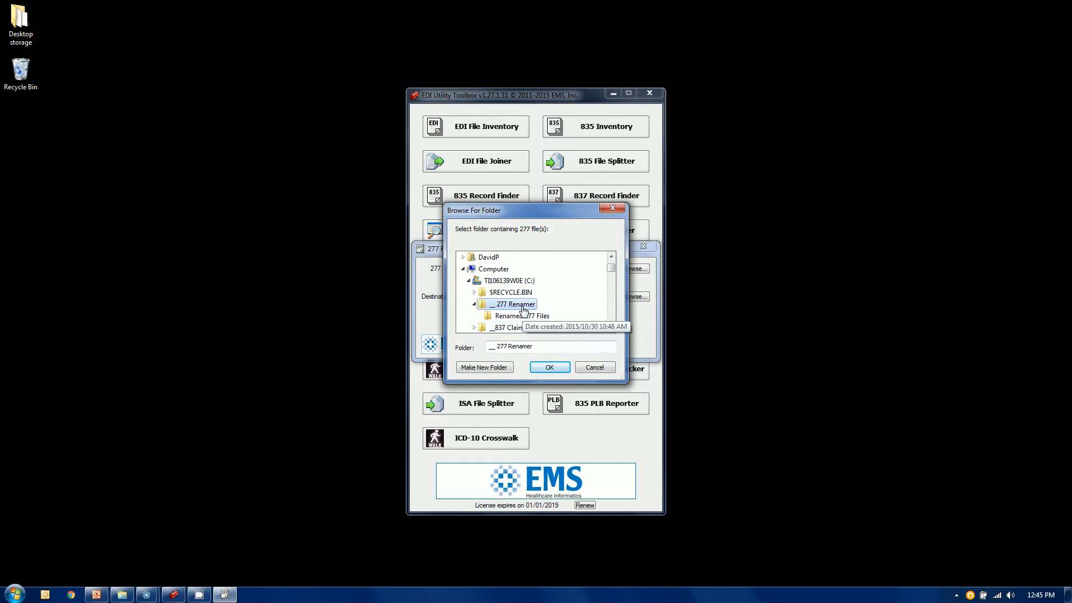
pyautogui.click(550, 367)
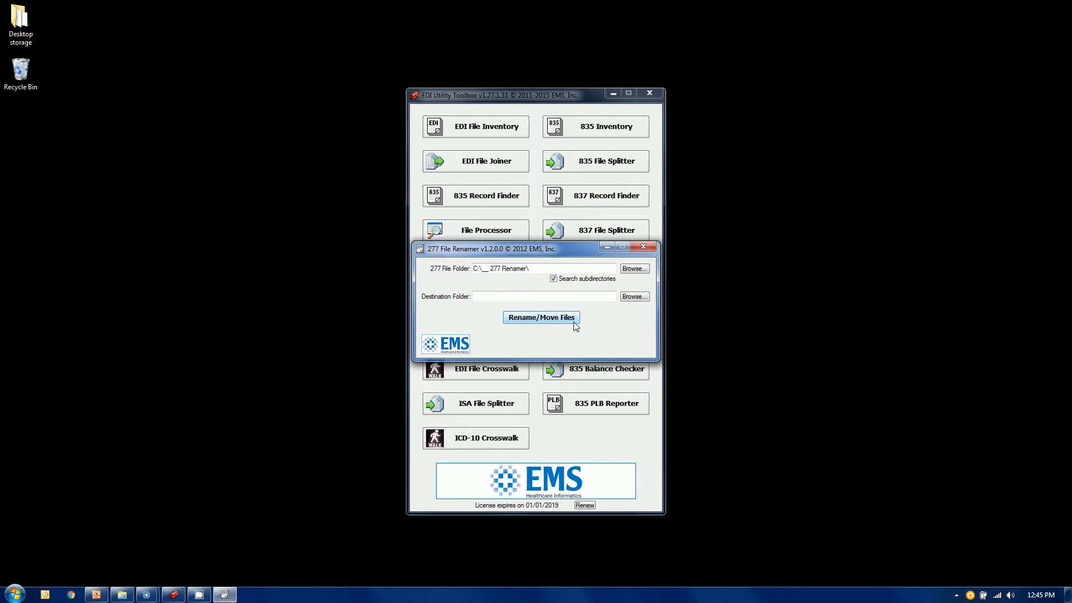
# Turn off searching subdirectories and set the destination folder to C:\__ 277 Renamer\Renamed 277 Files\.
pyautogui.click(554, 279)
pyautogui.click(530, 295)
pyautogui.click(636, 295)
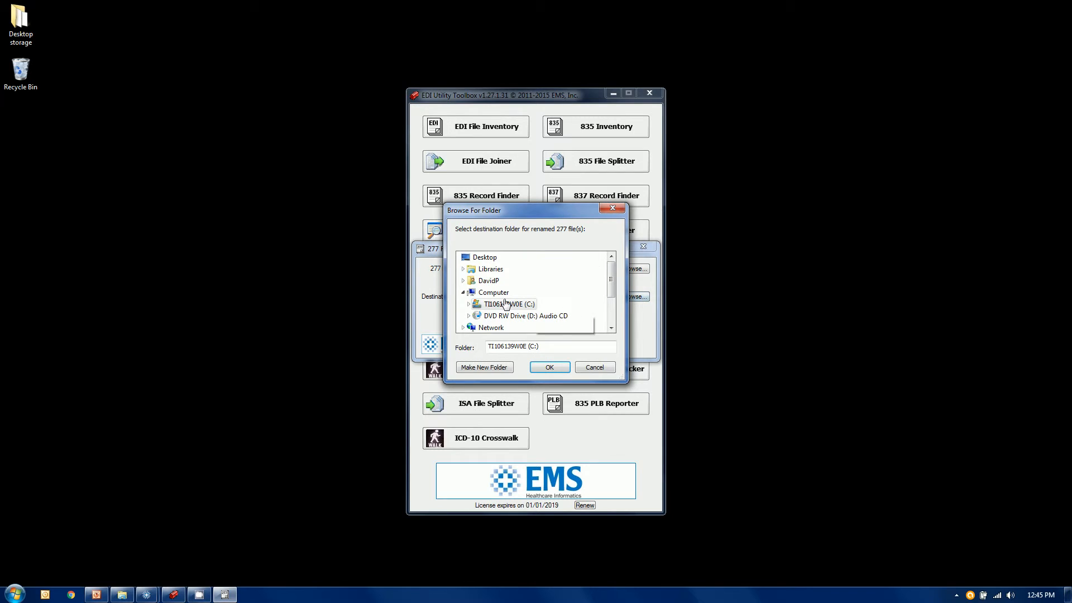
pyautogui.doubleClick(611, 328)
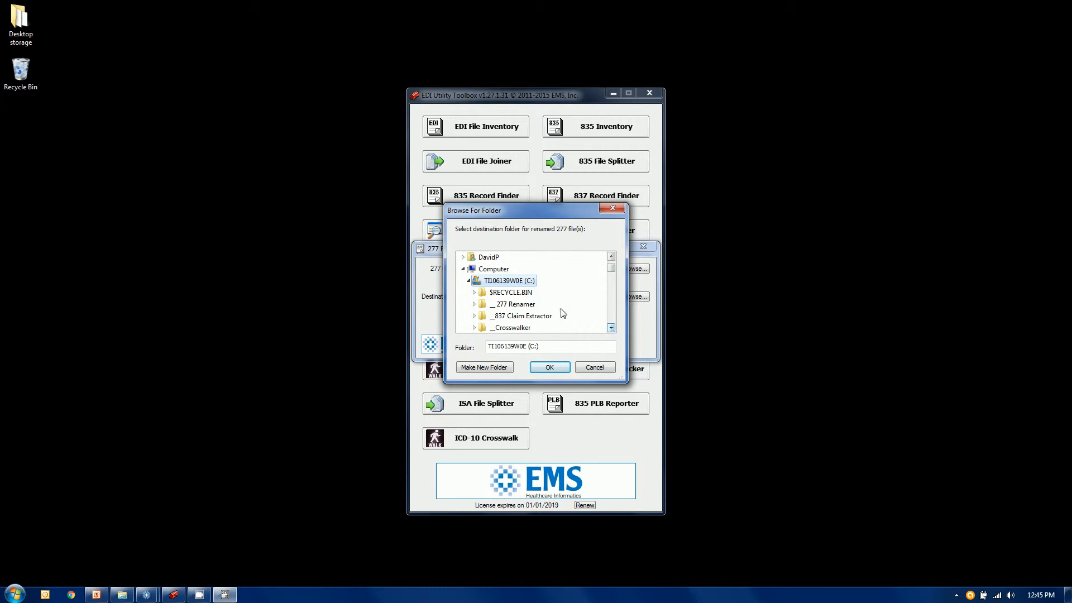
pyautogui.doubleClick(519, 304)
pyautogui.click(522, 316)
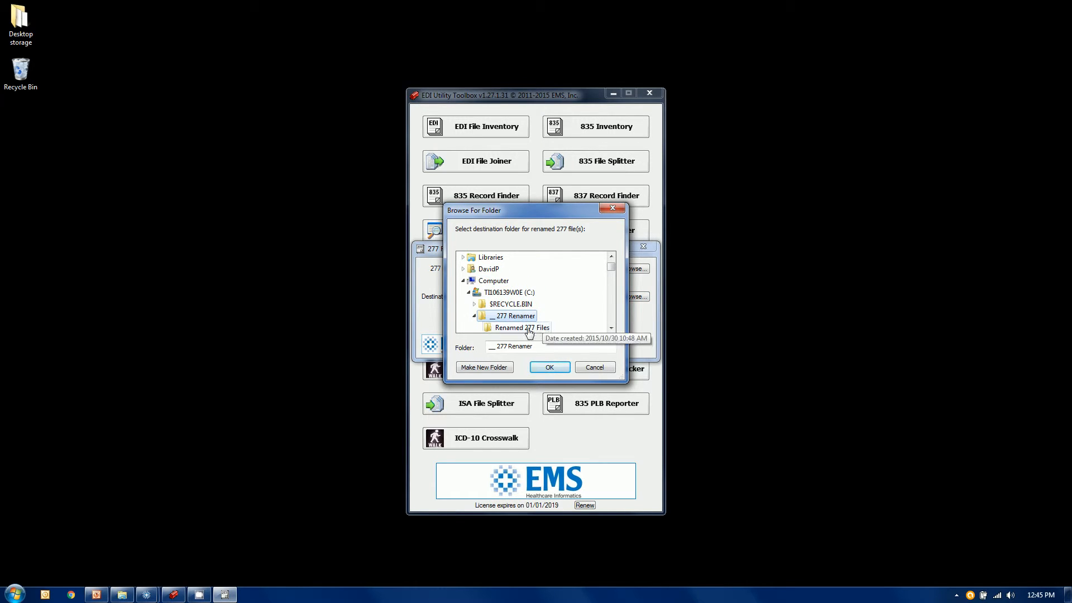
pyautogui.click(549, 367)
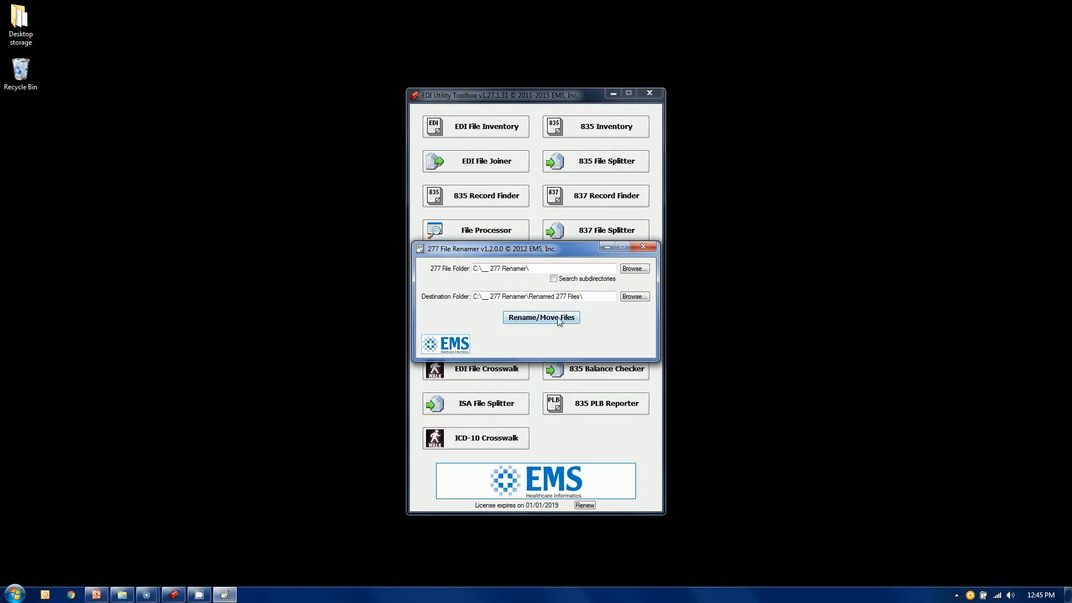
# Rename and move the 277 files, view the results in the Renamed 277 Files folder, and close the 277 File Renamer.
pyautogui.click(558, 319)
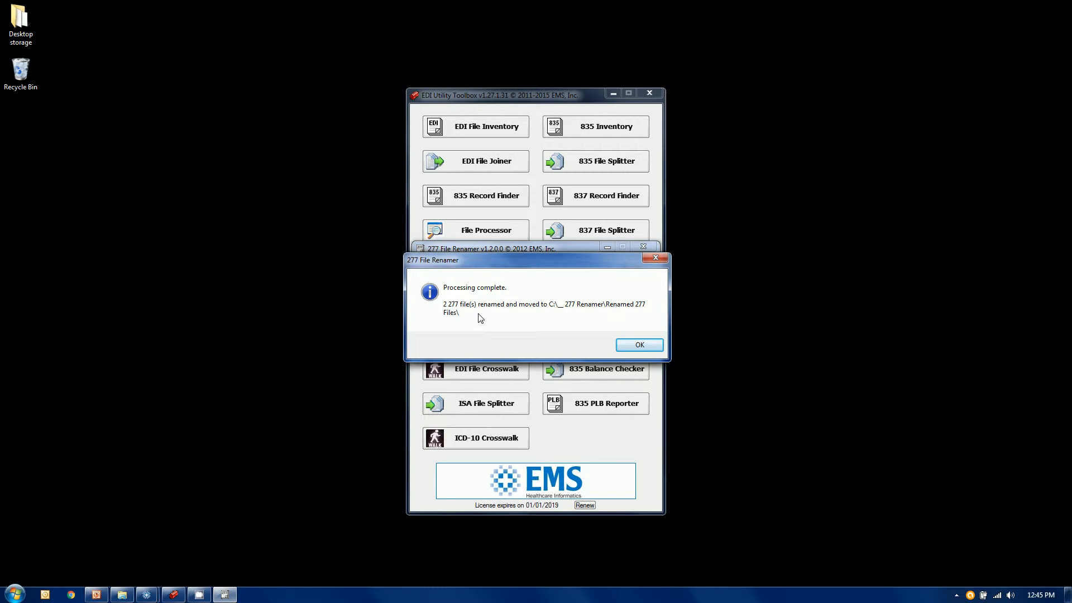
pyautogui.click(630, 347)
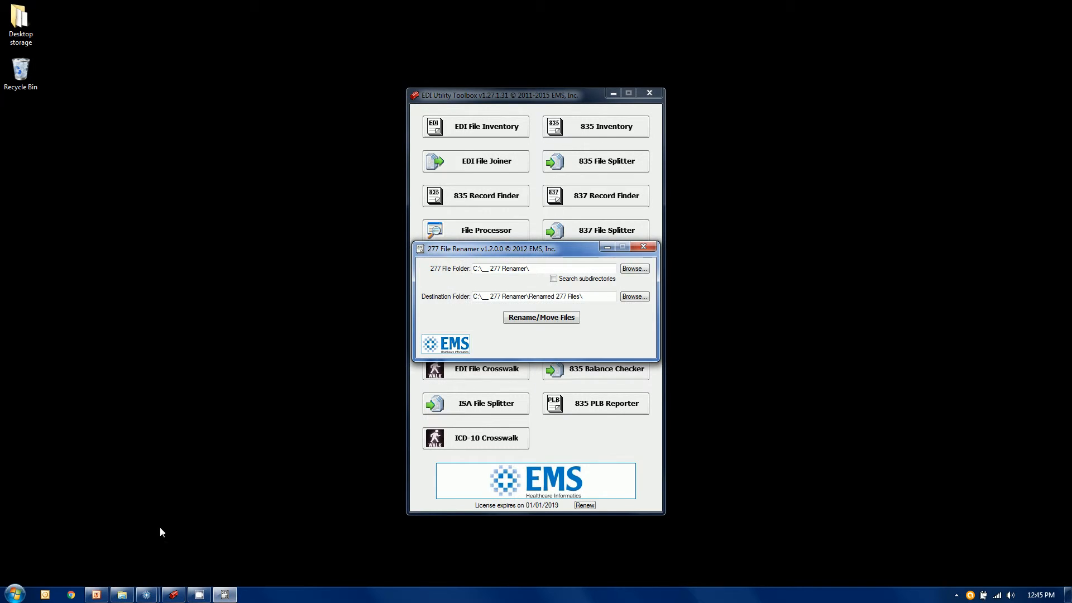
pyautogui.click(121, 595)
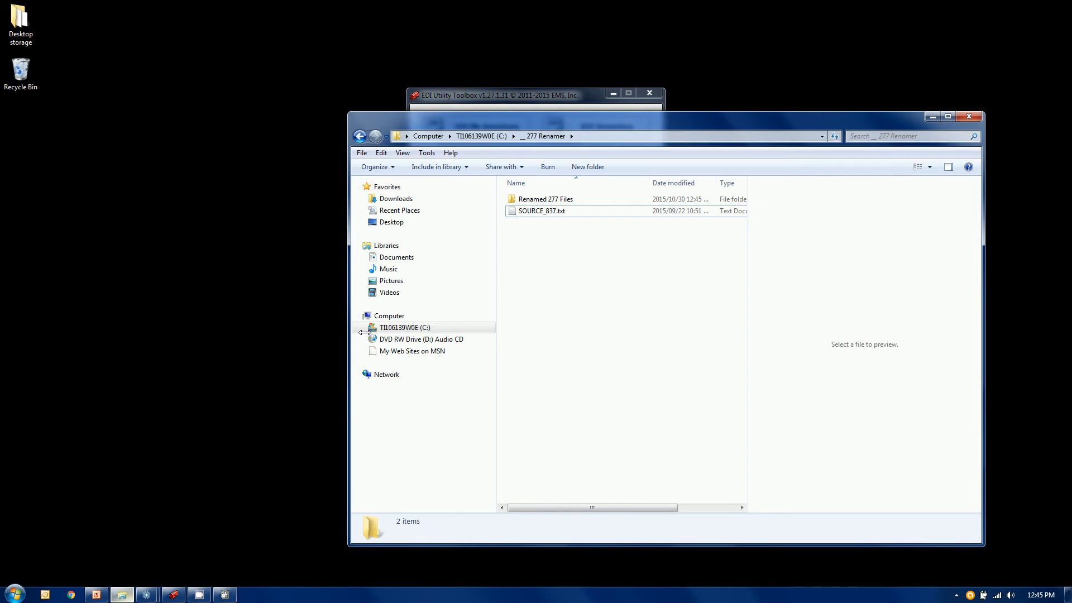
pyautogui.doubleClick(551, 204)
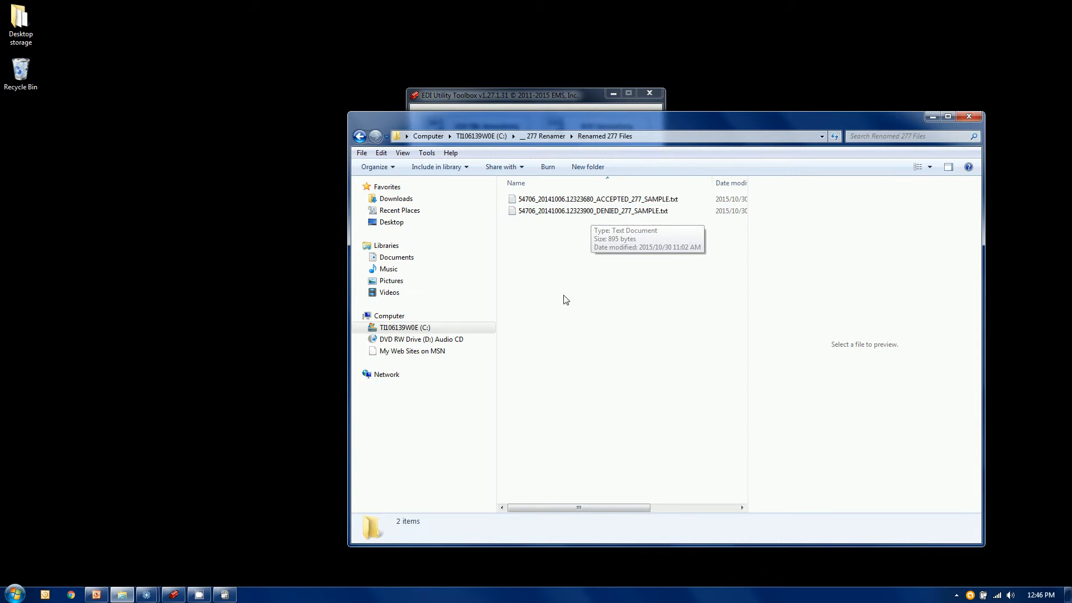
pyautogui.click(932, 116)
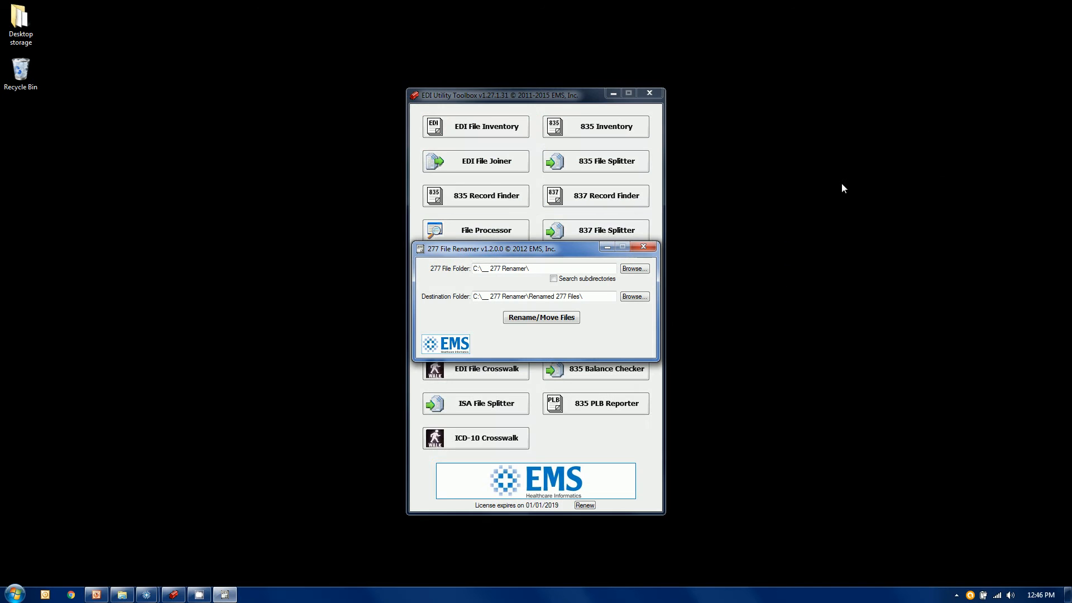
pyautogui.click(643, 247)
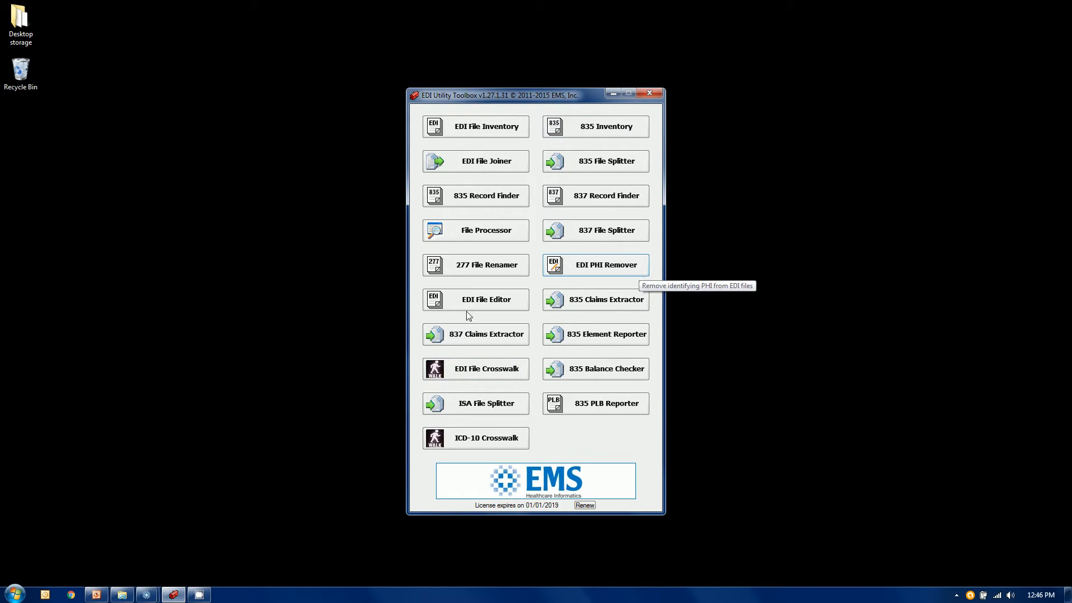
# Examine the contents of the Source Files, Archived Files and Cleansed File folders inside C:\_PHI Remover.
pyautogui.click(122, 596)
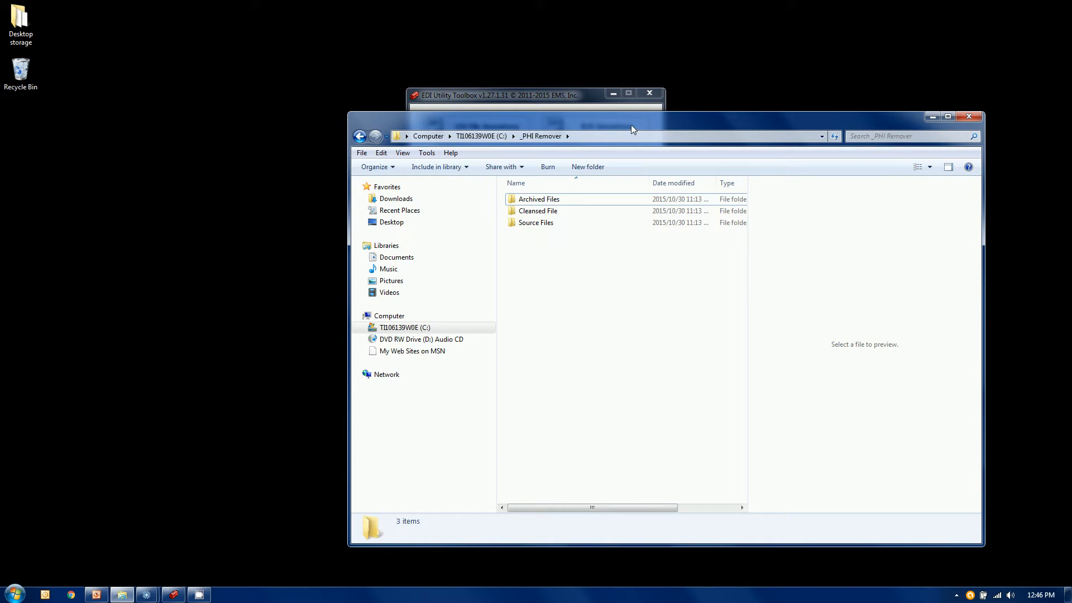
pyautogui.moveTo(631, 125); pyautogui.dragTo(568, 96)
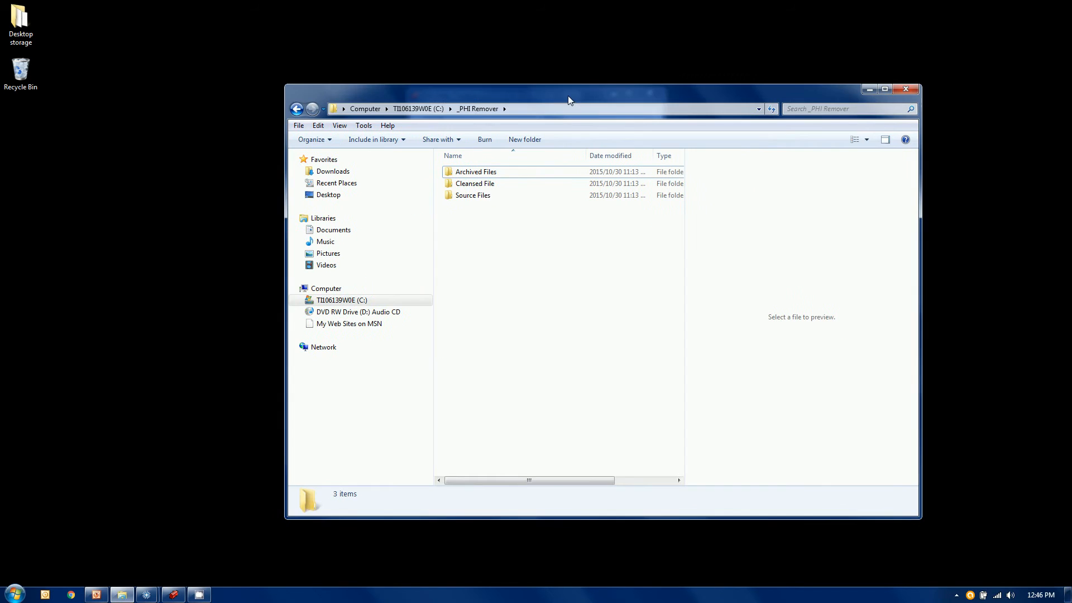
pyautogui.doubleClick(485, 195)
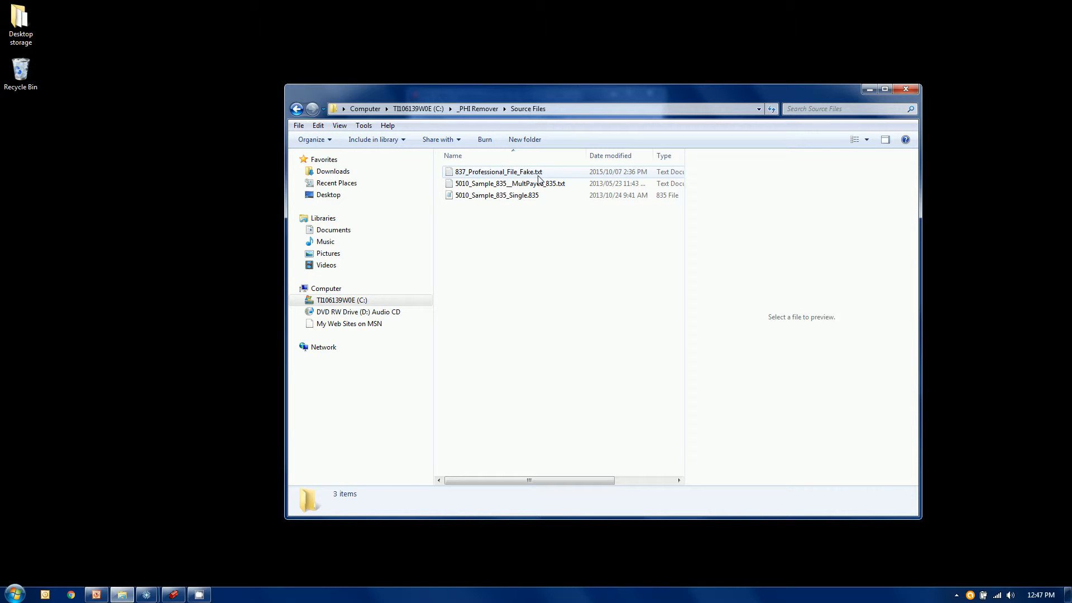
pyautogui.click(477, 109)
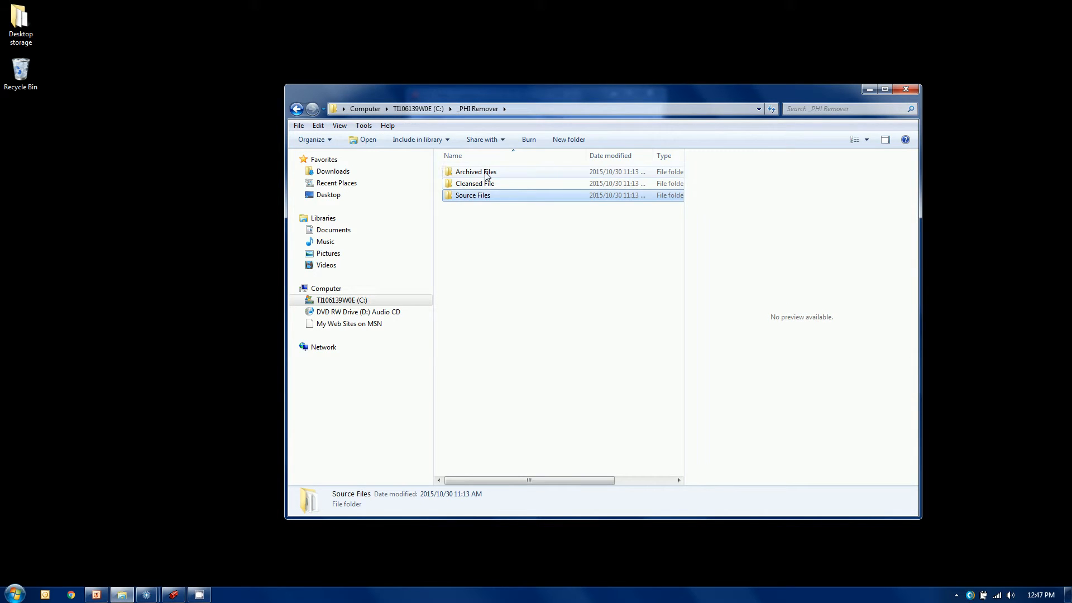
pyautogui.doubleClick(488, 172)
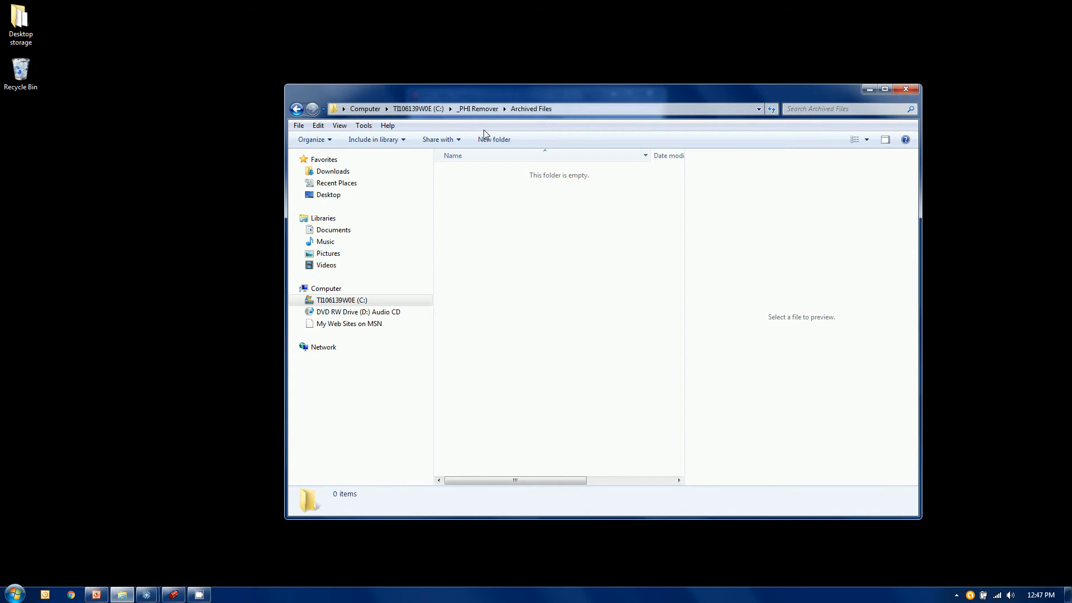
pyautogui.click(477, 112)
pyautogui.doubleClick(479, 183)
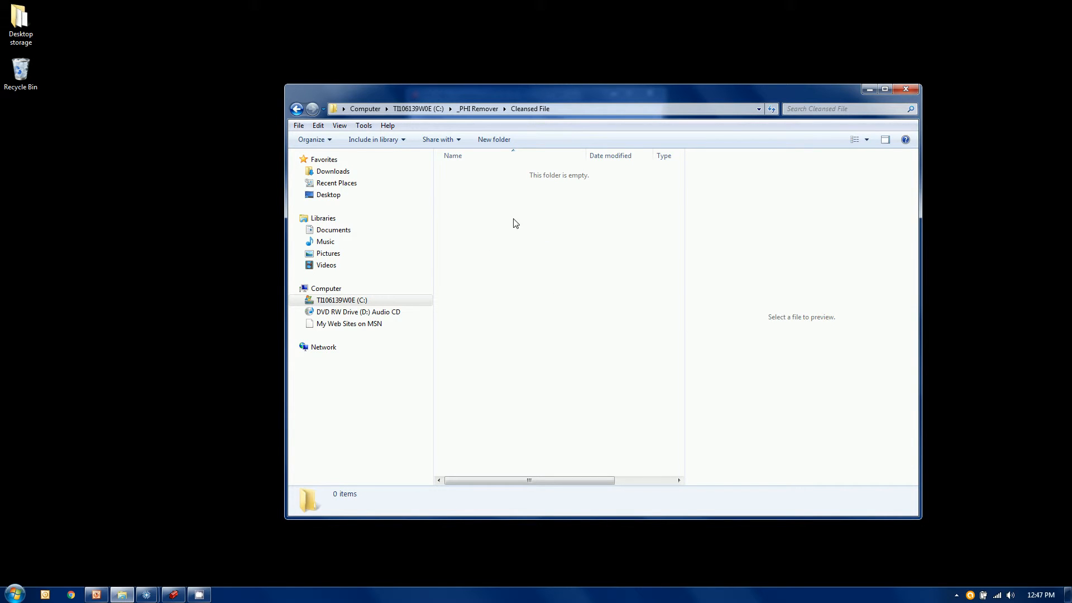
pyautogui.click(478, 112)
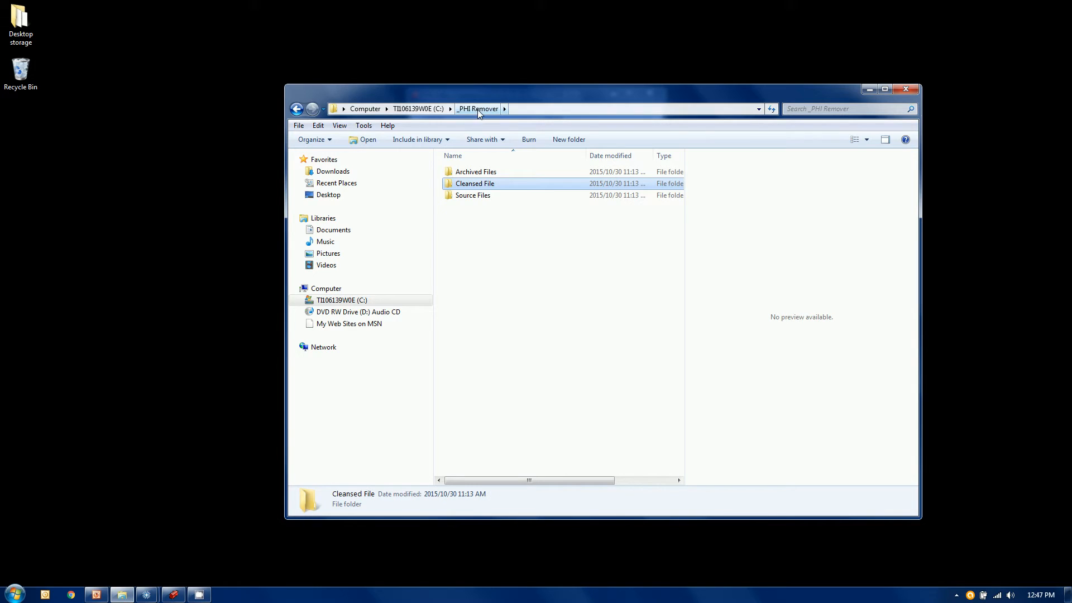
# Select 5010_Sample_835_Single.835 in Source Files and switch to the Response File Reader window showing that file's claims.
pyautogui.doubleClick(484, 196)
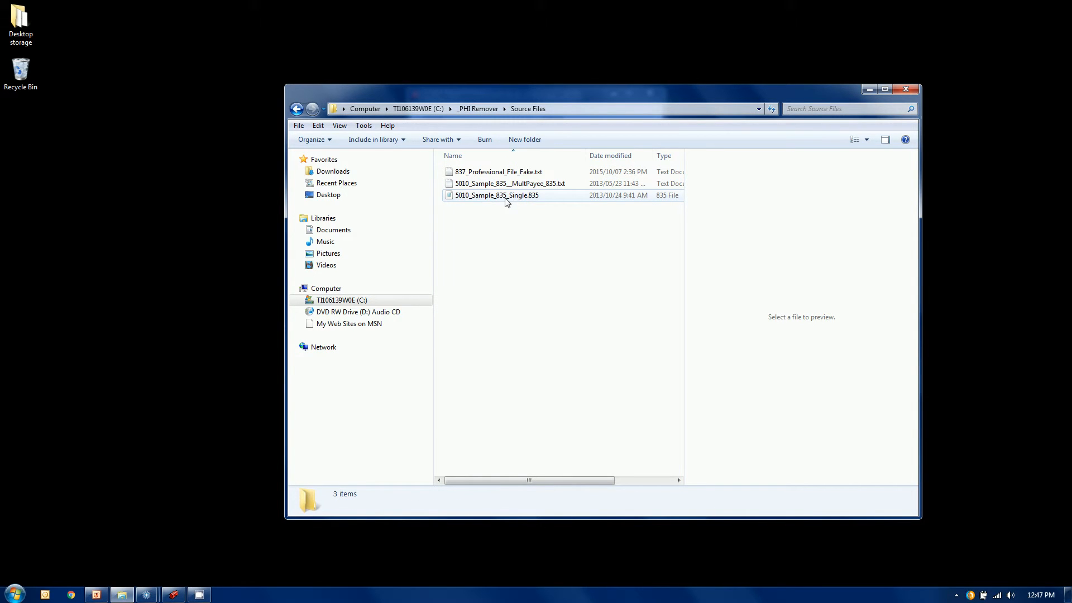
pyautogui.click(506, 201)
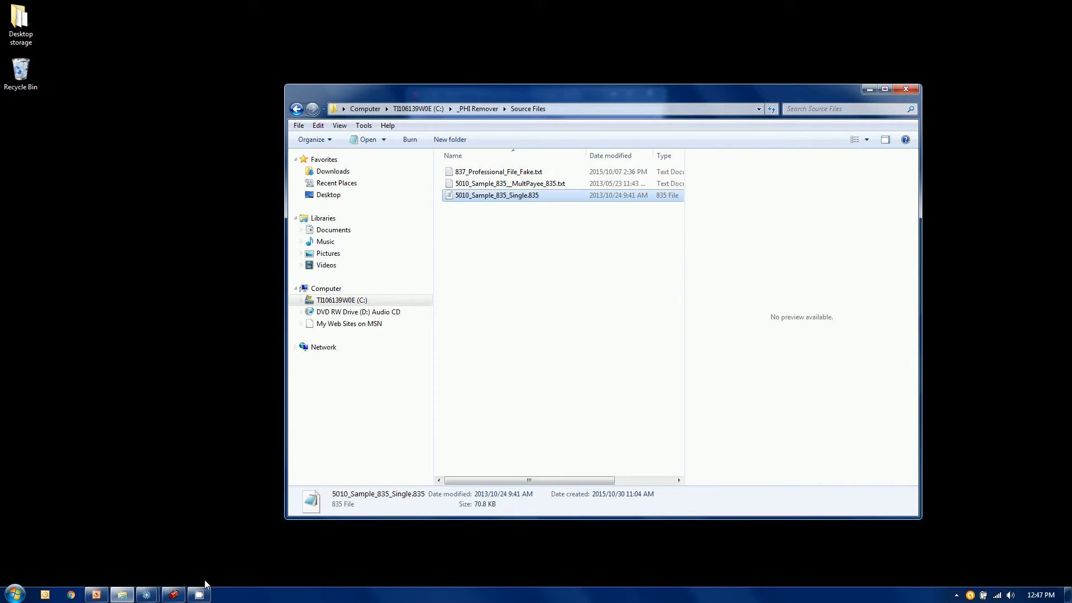
pyautogui.moveTo(146, 594)
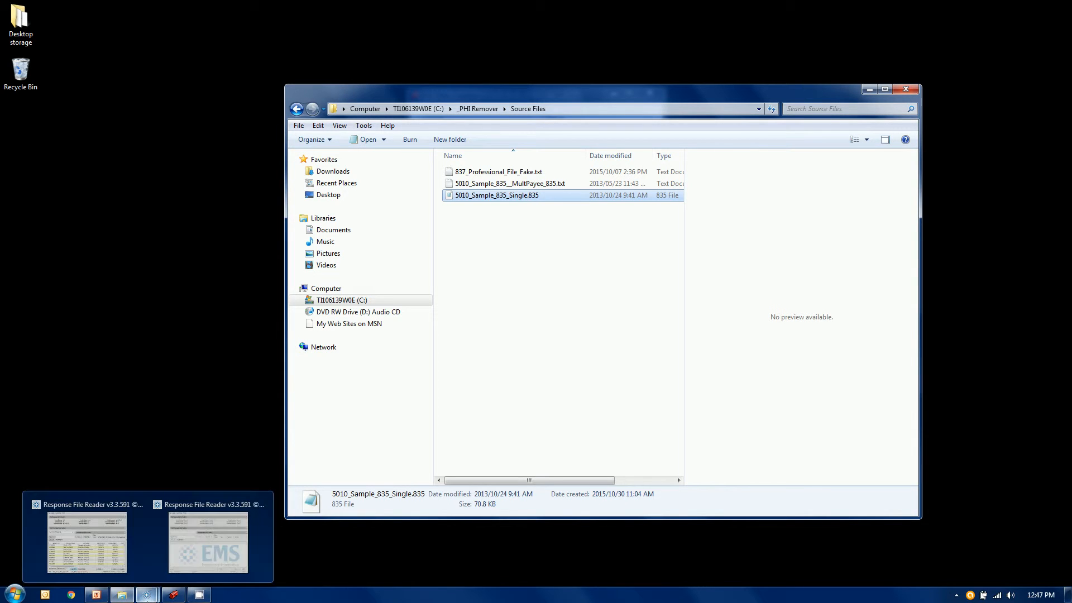
pyautogui.click(113, 562)
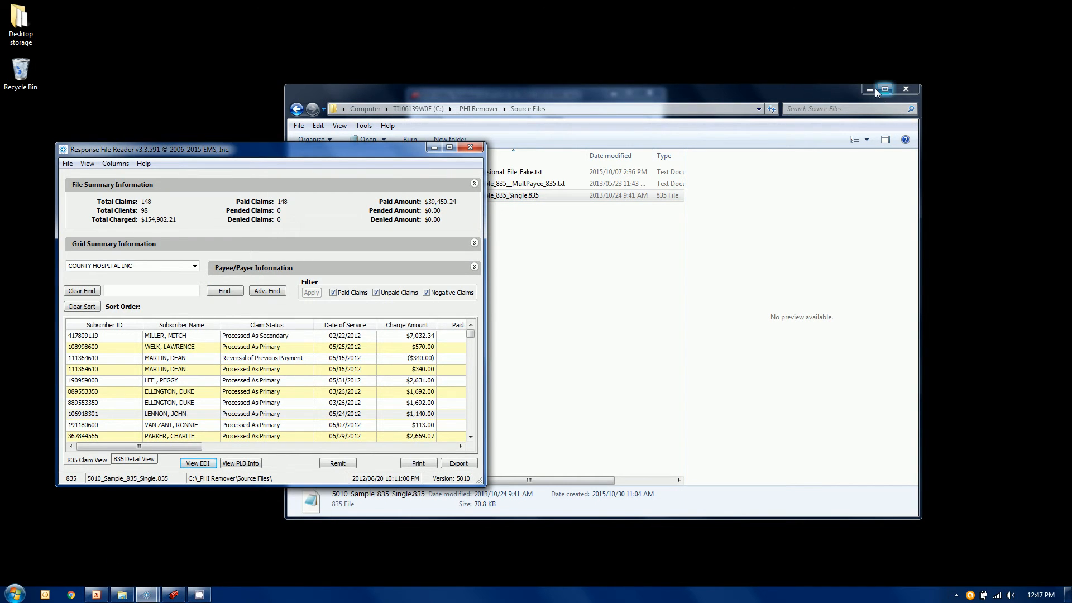
pyautogui.click(871, 90)
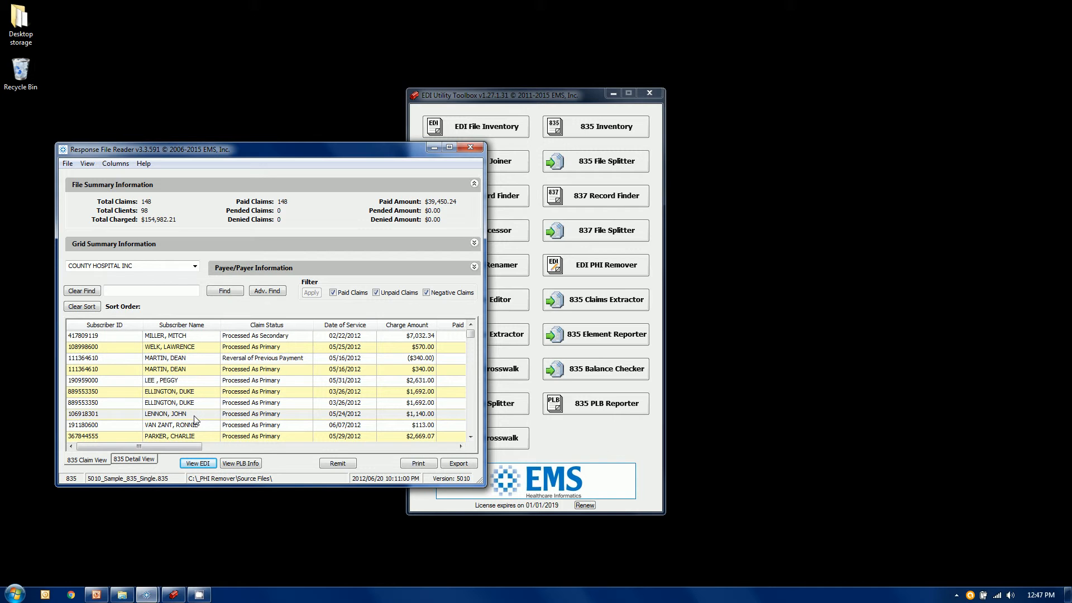
# Minimize the Response File Reader, launch the EDI PHI Remover, and minimize the toolbox window behind it.
pyautogui.click(435, 148)
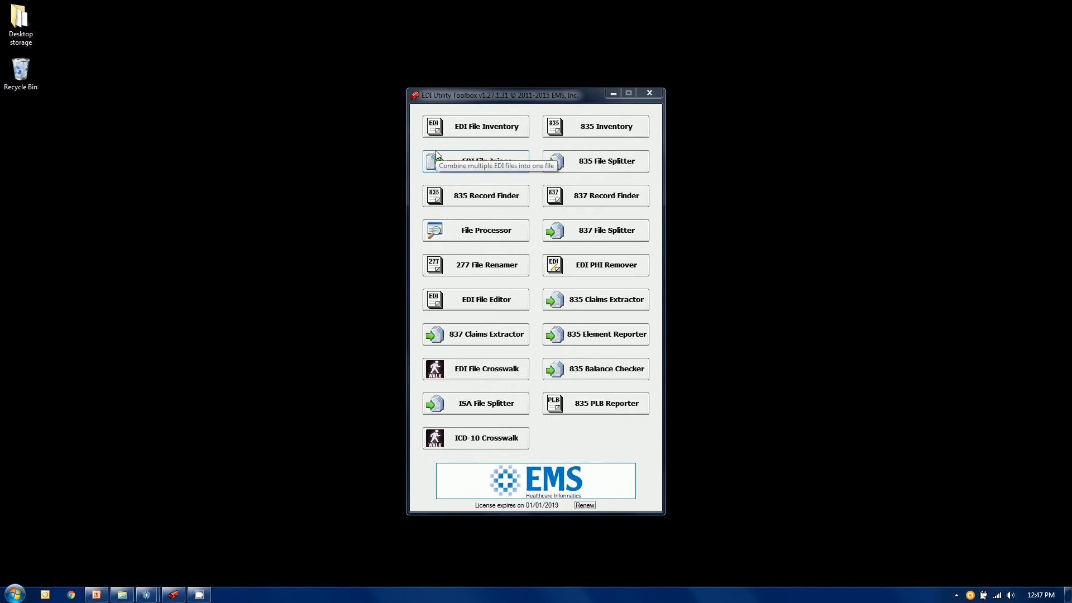
pyautogui.click(628, 272)
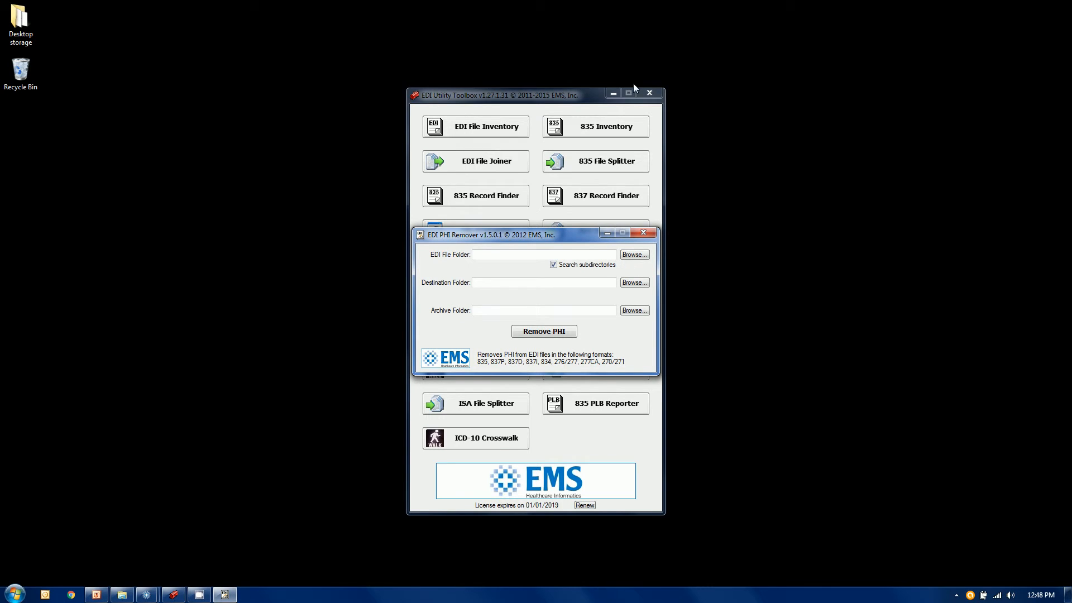
pyautogui.click(613, 94)
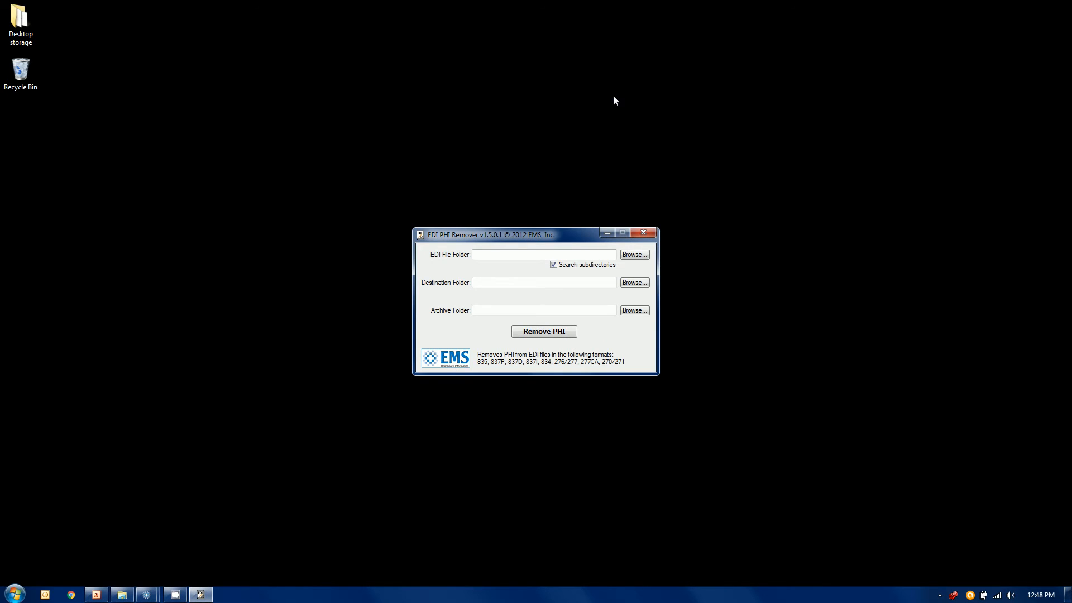
pyautogui.moveTo(569, 237); pyautogui.dragTo(571, 231)
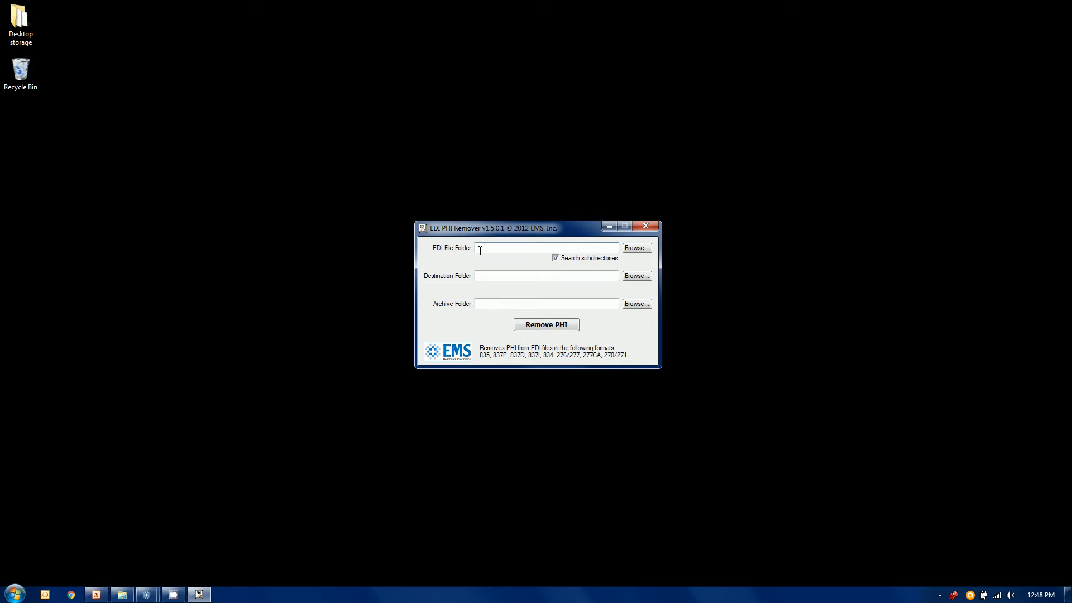
# Set the EDI file folder to C:\_PHI Remover\Source Files\.
pyautogui.click(638, 248)
pyautogui.doubleClick(516, 305)
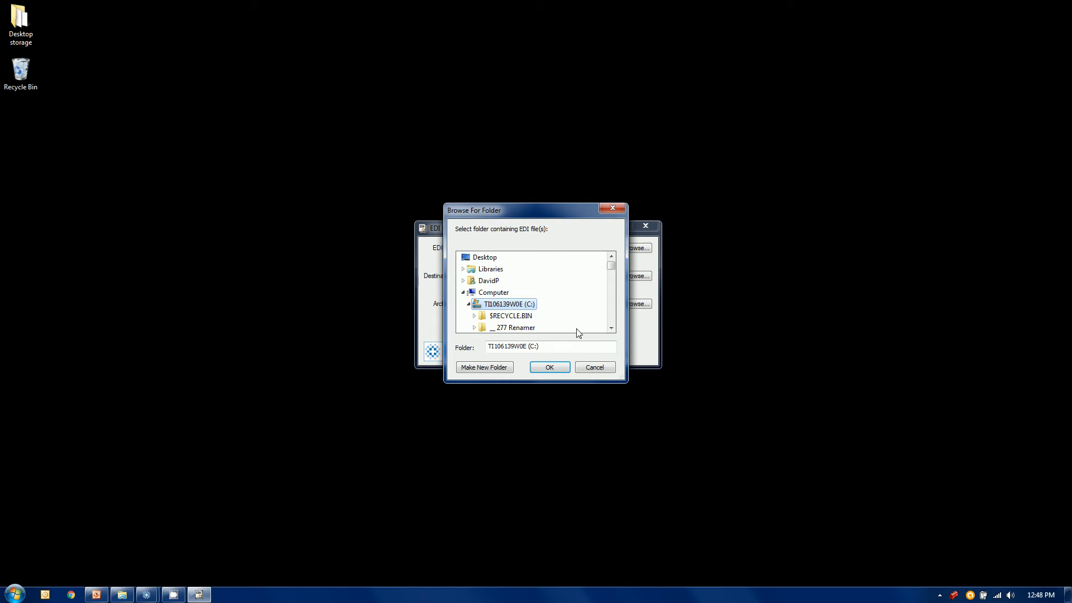
pyautogui.click(611, 328)
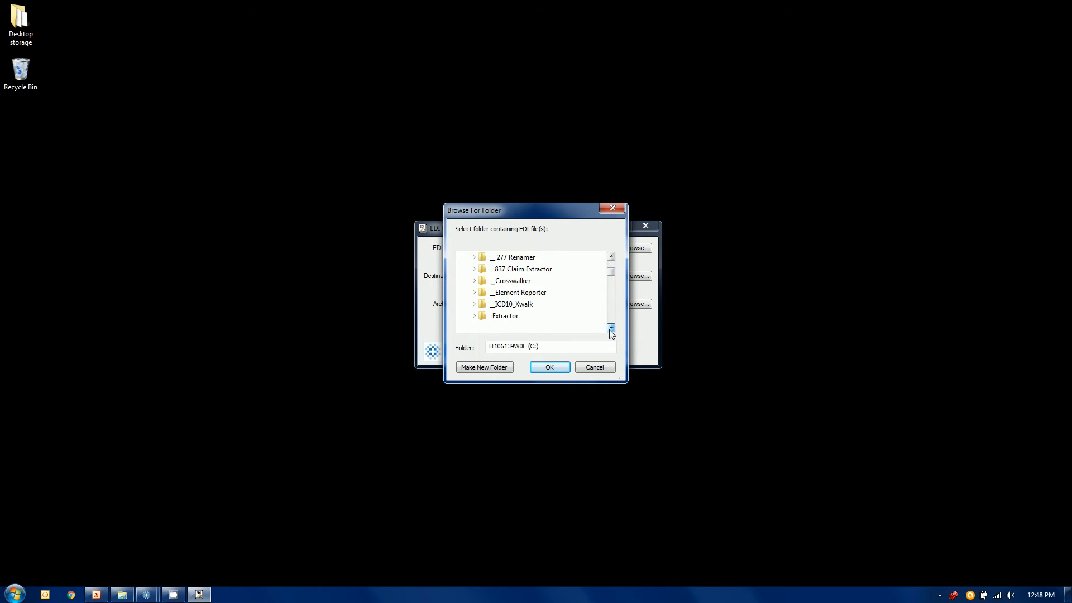
pyautogui.doubleClick(511, 316)
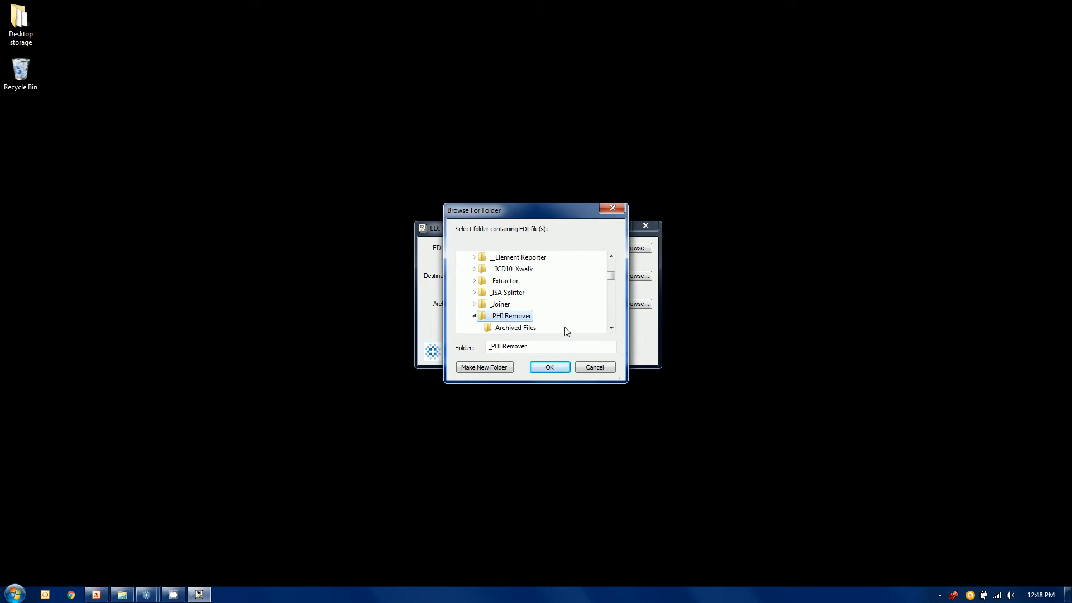
pyautogui.click(611, 329)
pyautogui.click(611, 329)
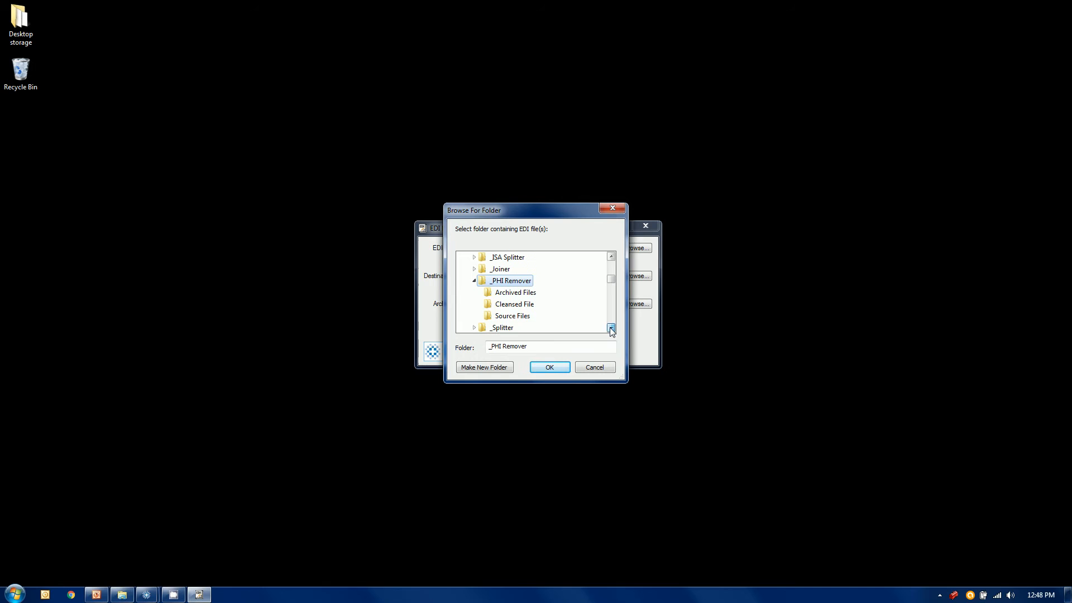
pyautogui.click(512, 316)
pyautogui.click(563, 364)
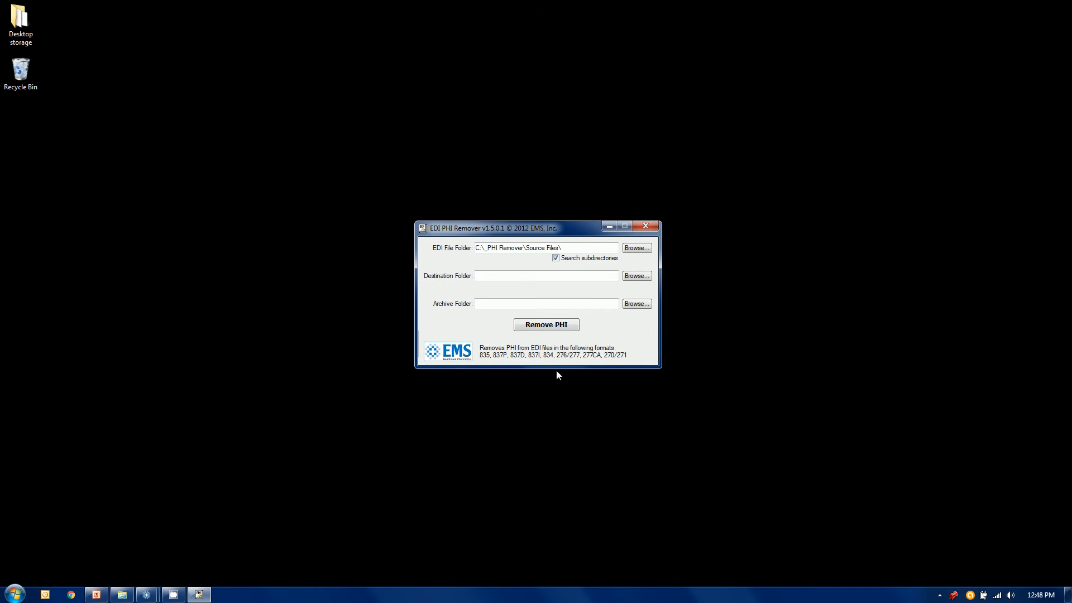
# Turn off searching subdirectories and set the destination folder to C:\_PHI Remover\Cleansed File\.
pyautogui.click(556, 259)
pyautogui.click(631, 278)
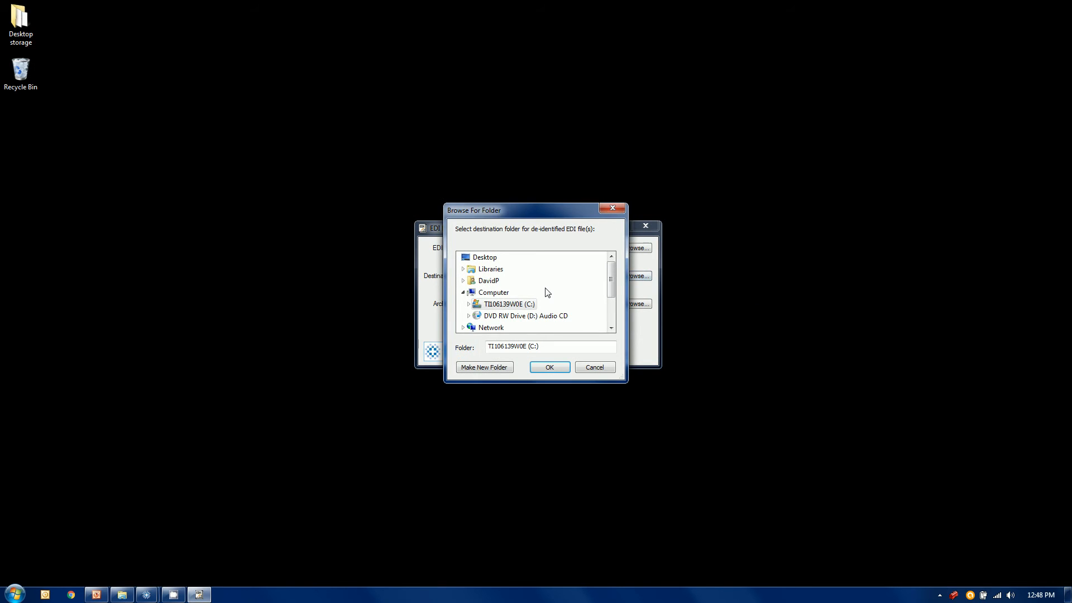
pyautogui.doubleClick(517, 304)
pyautogui.scroll(-10, 611, 327)
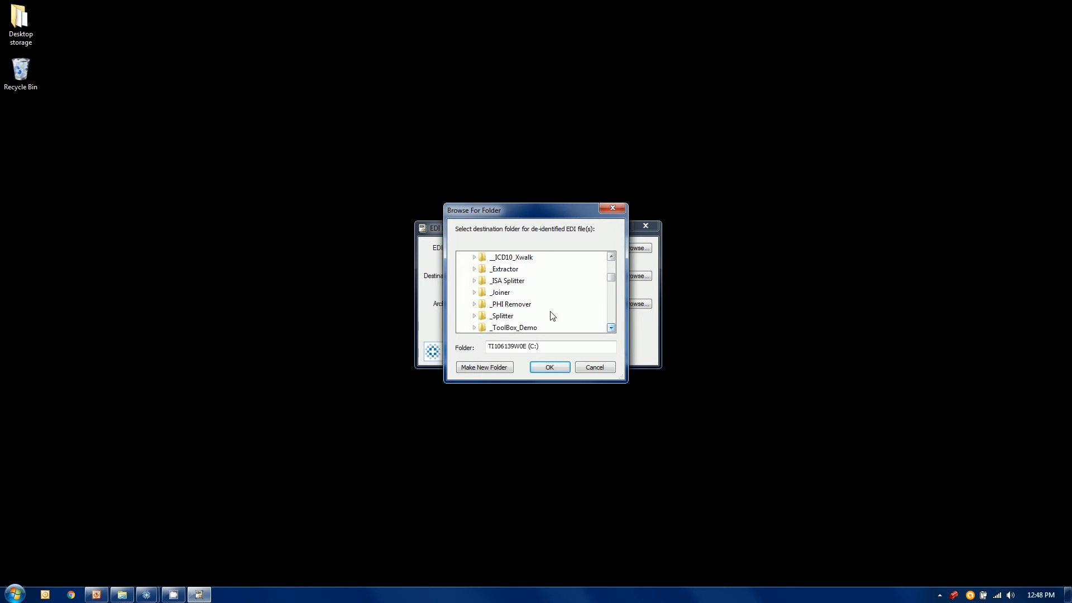
pyautogui.doubleClick(519, 305)
pyautogui.click(611, 328)
pyautogui.click(611, 328)
pyautogui.click(611, 328)
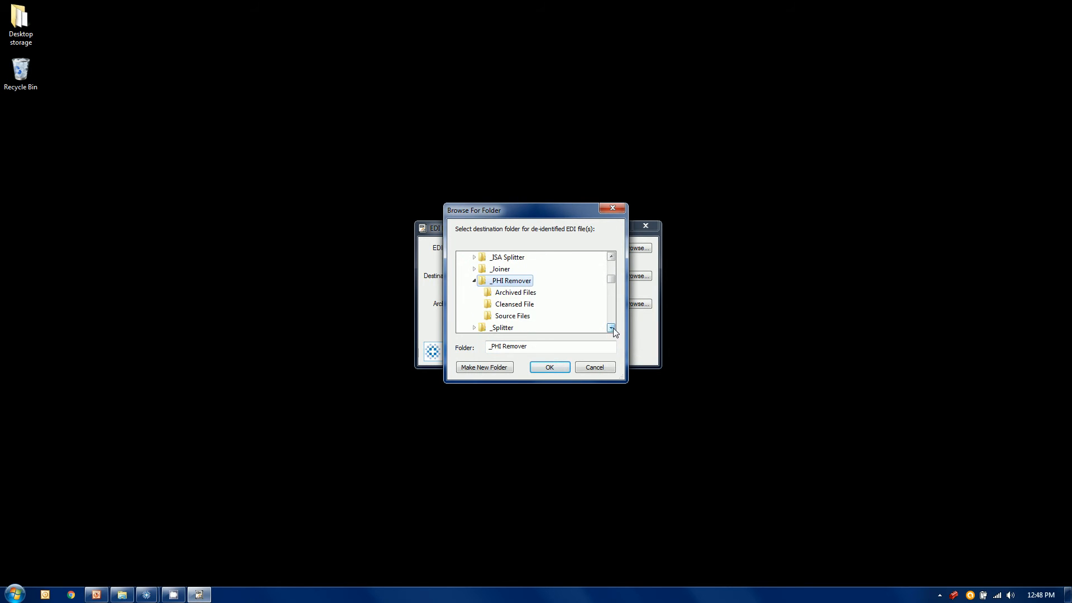
pyautogui.click(515, 304)
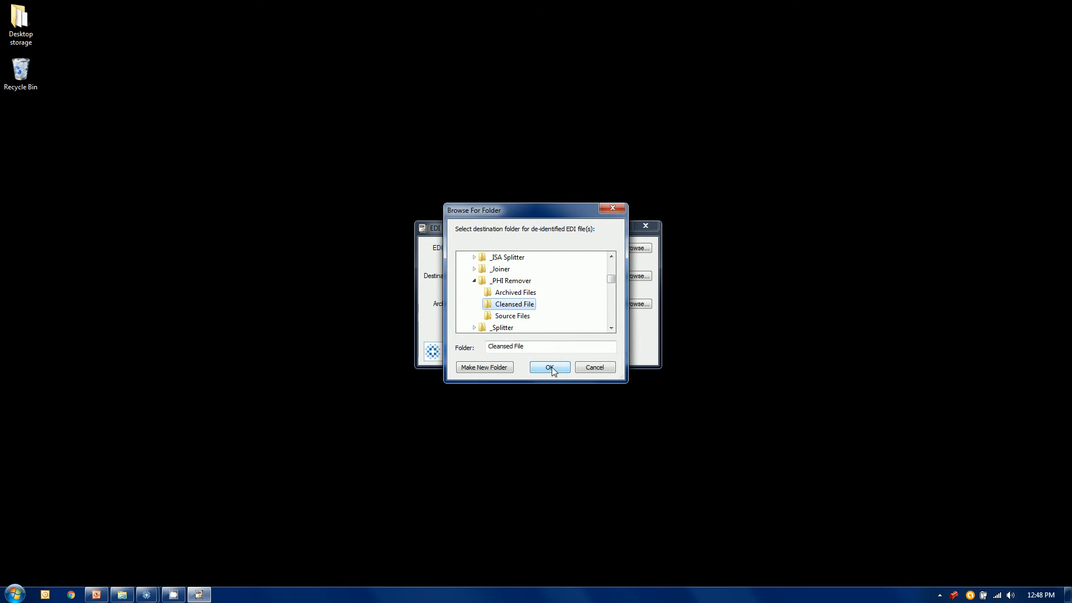
pyautogui.click(552, 367)
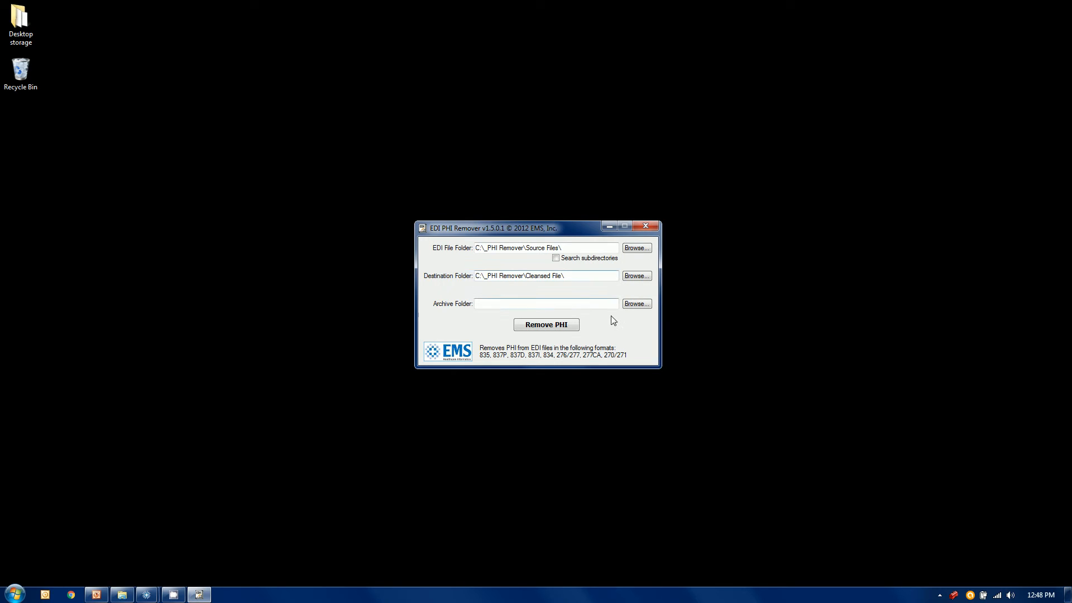
# Set the archive folder for the original EDI files to C:\_PHI Remover\Archived Files\.
pyautogui.click(483, 303)
pyautogui.click(637, 303)
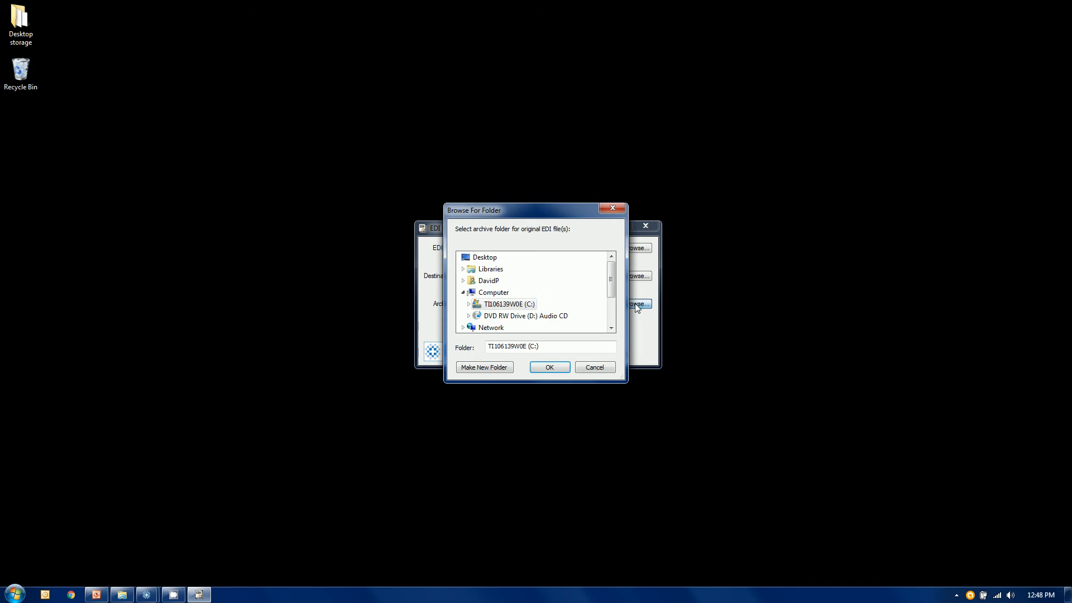
pyautogui.doubleClick(522, 302)
pyautogui.click(611, 328)
pyautogui.click(611, 328)
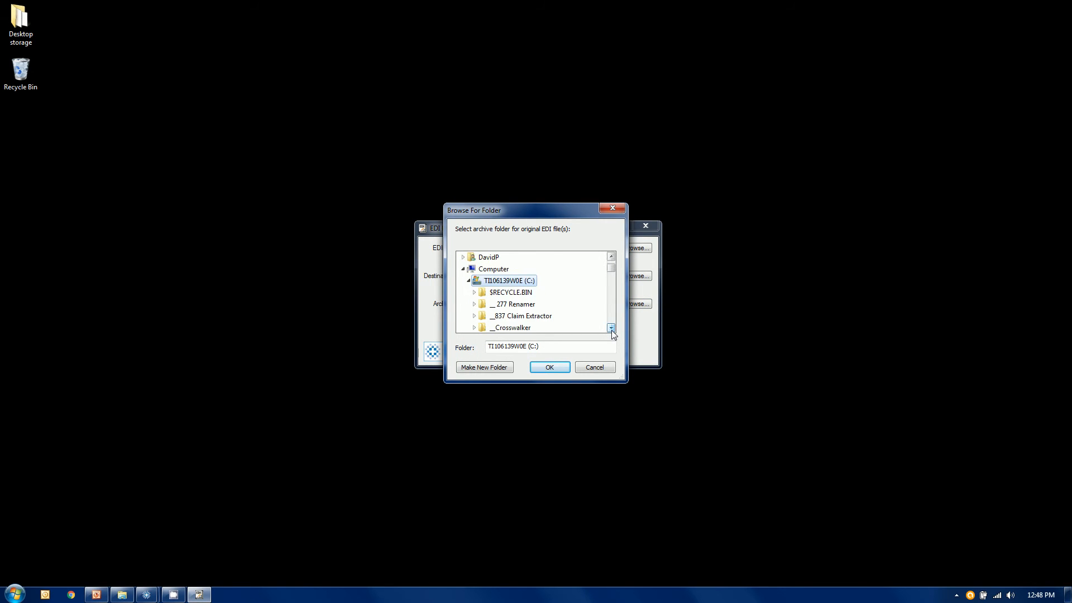
pyautogui.click(611, 329)
pyautogui.click(611, 328)
pyautogui.click(611, 328)
pyautogui.click(611, 328)
pyautogui.click(611, 328)
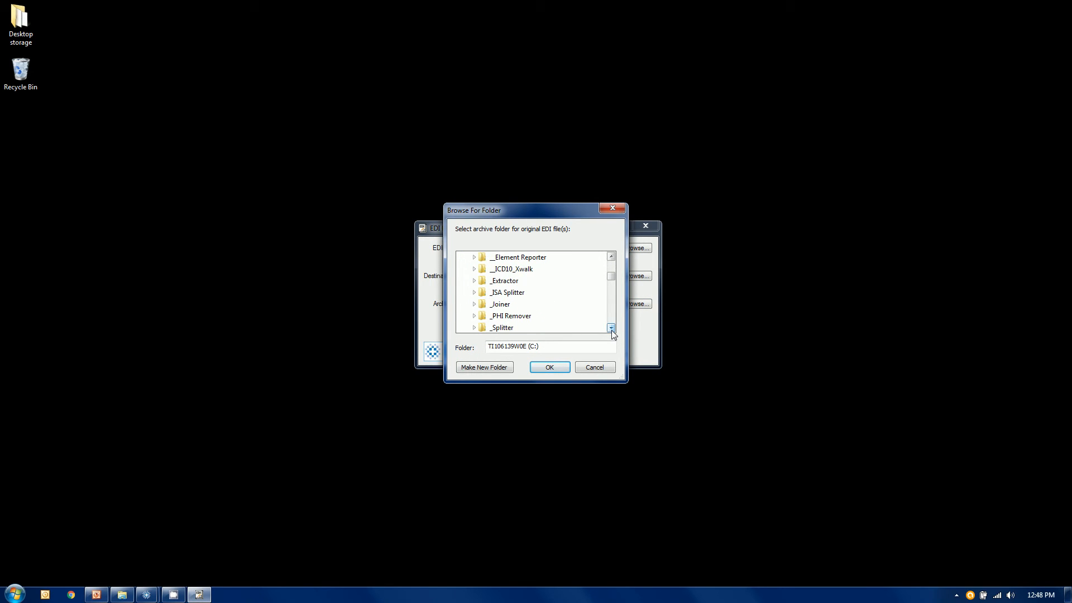
pyautogui.doubleClick(554, 315)
pyautogui.click(530, 328)
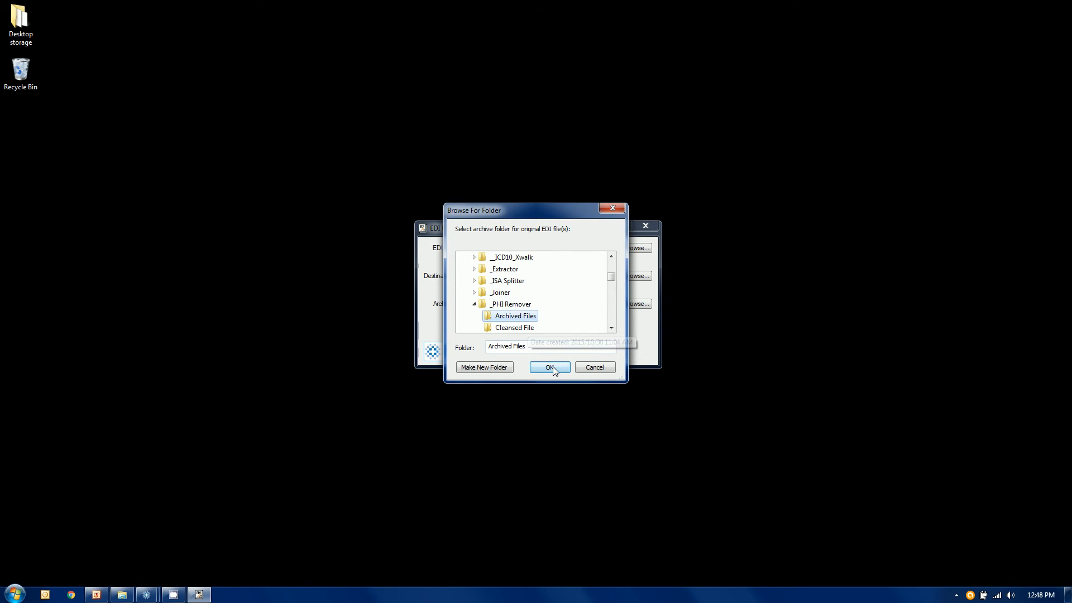
pyautogui.click(552, 367)
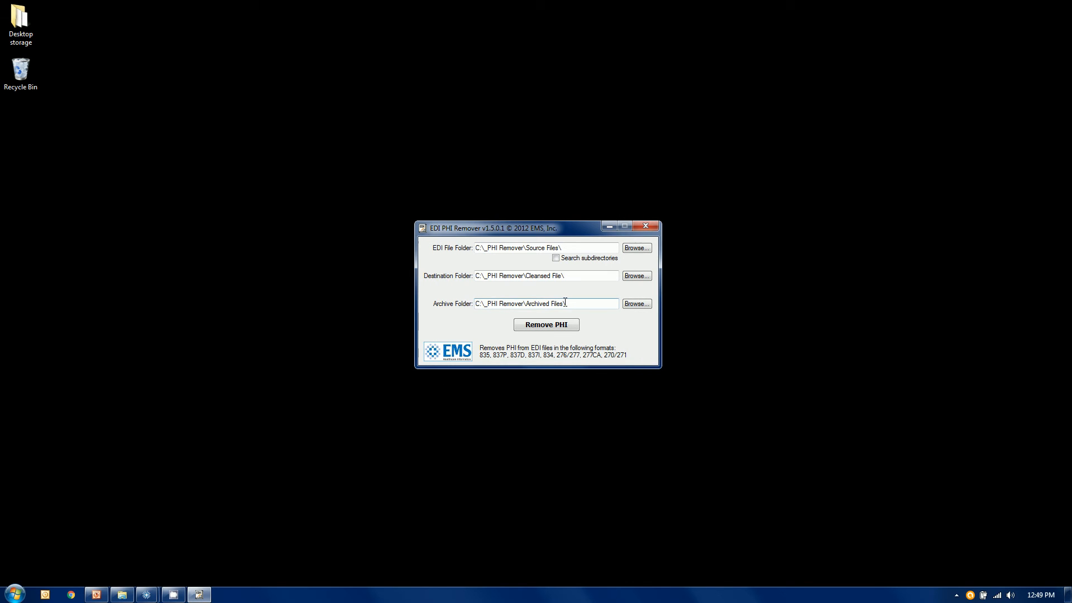
# Remove the PHI from the source EDI files, dismiss the completion message, and minimize the EDI PHI Remover.
pyautogui.click(555, 327)
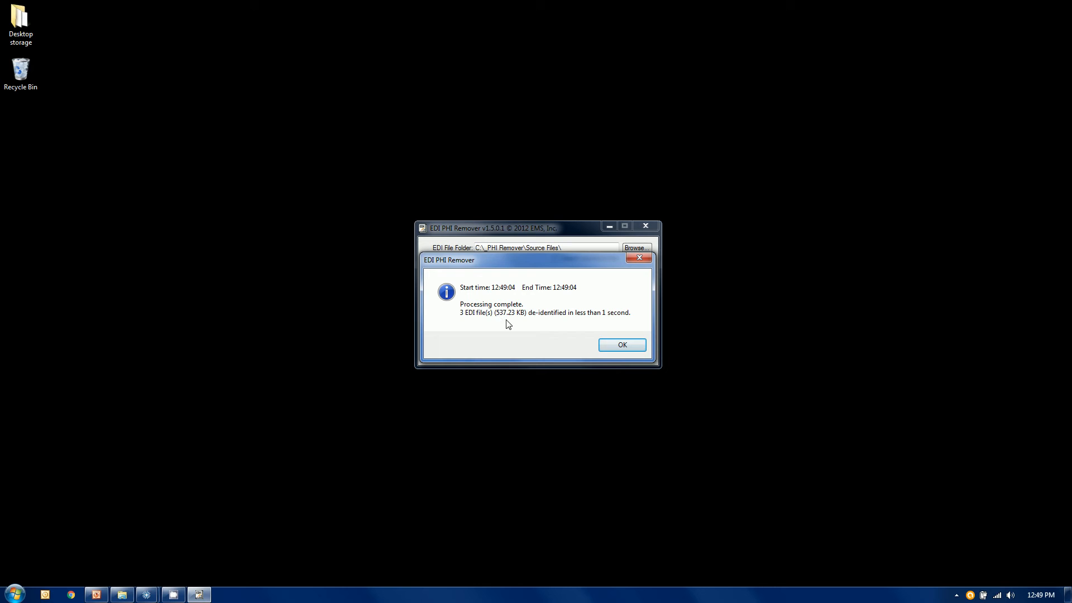
pyautogui.click(628, 344)
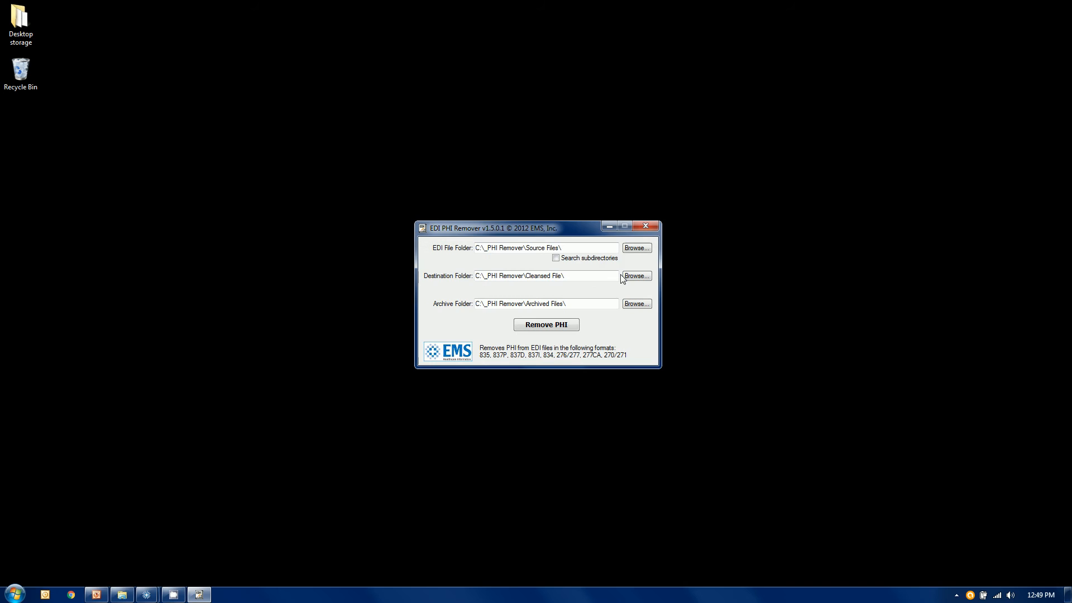
pyautogui.click(609, 227)
# Check the Source Files, Archived Files and Cleansed File folders in C:\_PHI Remover in Windows Explorer after processing.
pyautogui.click(122, 595)
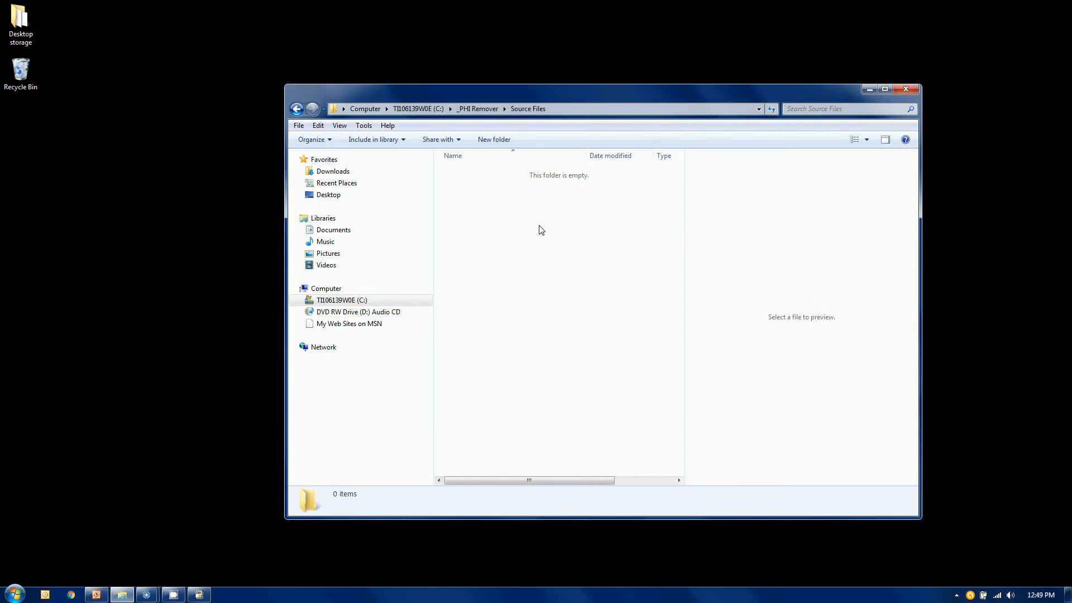
pyautogui.click(488, 108)
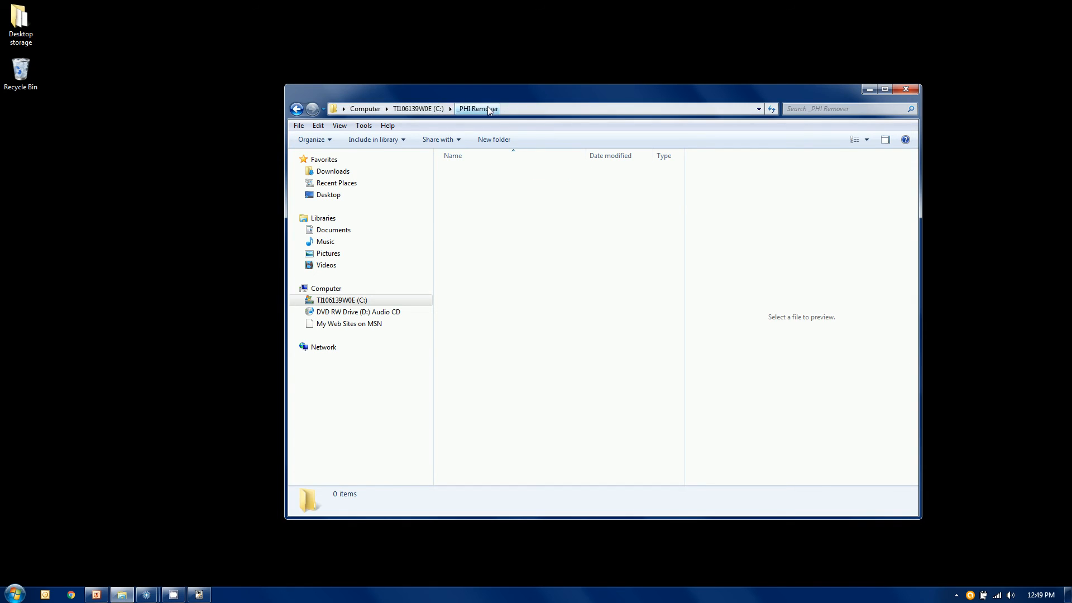
pyautogui.doubleClick(493, 172)
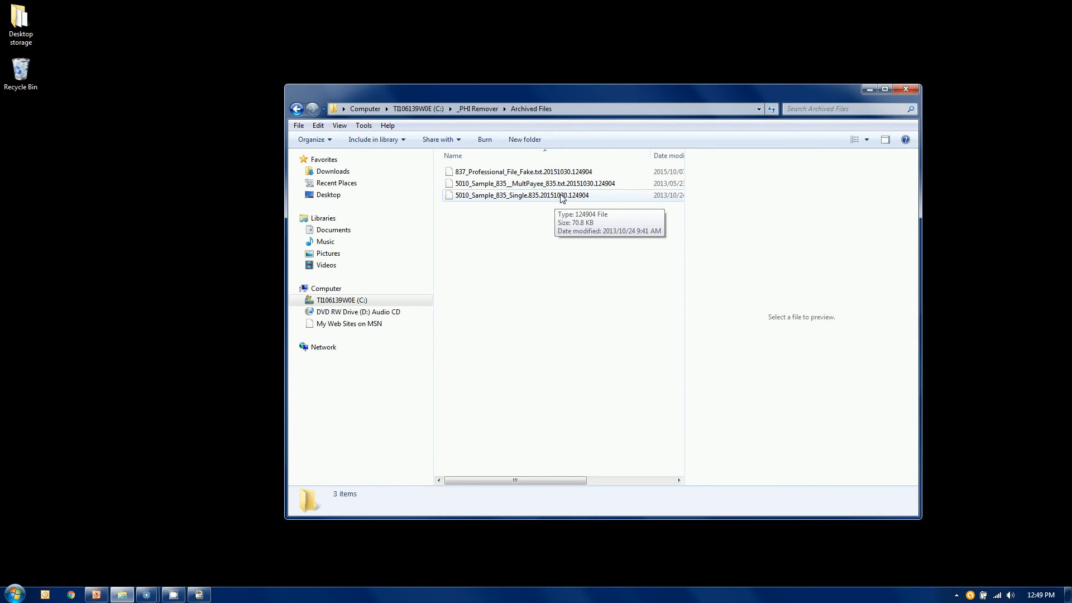
pyautogui.click(478, 111)
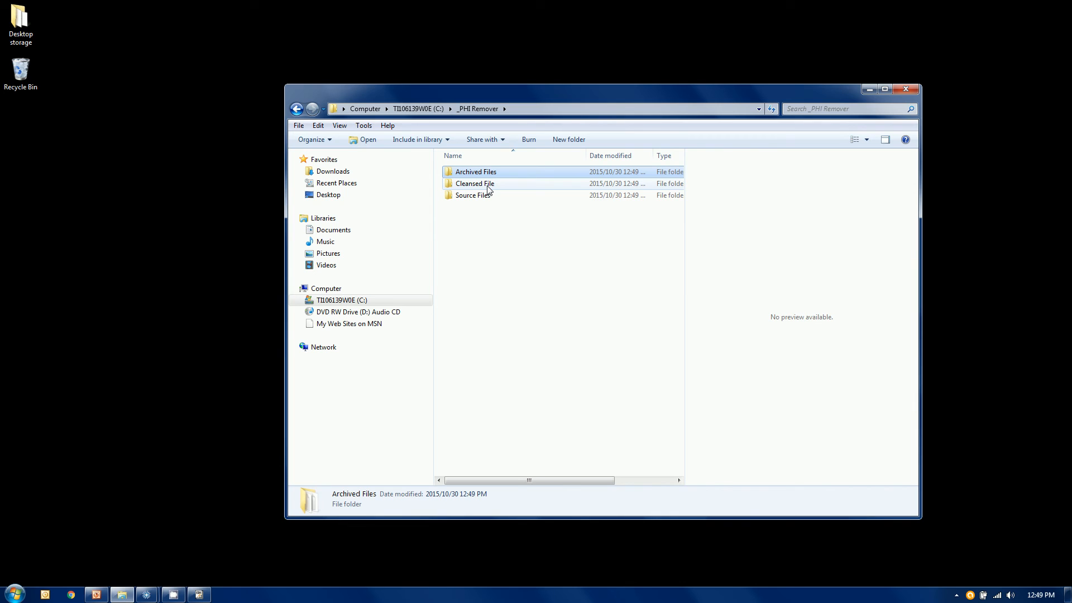
pyautogui.doubleClick(488, 185)
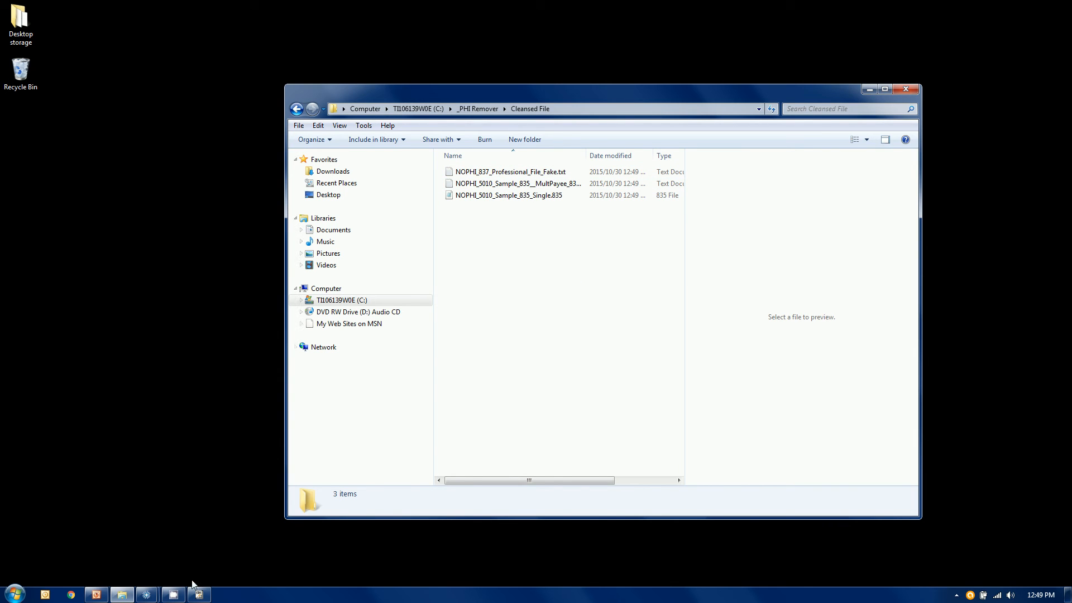
# Switch to the Response File Reader, showing its original 835 claims window beside the empty one with the folder window minimized.
pyautogui.moveTo(146, 593)
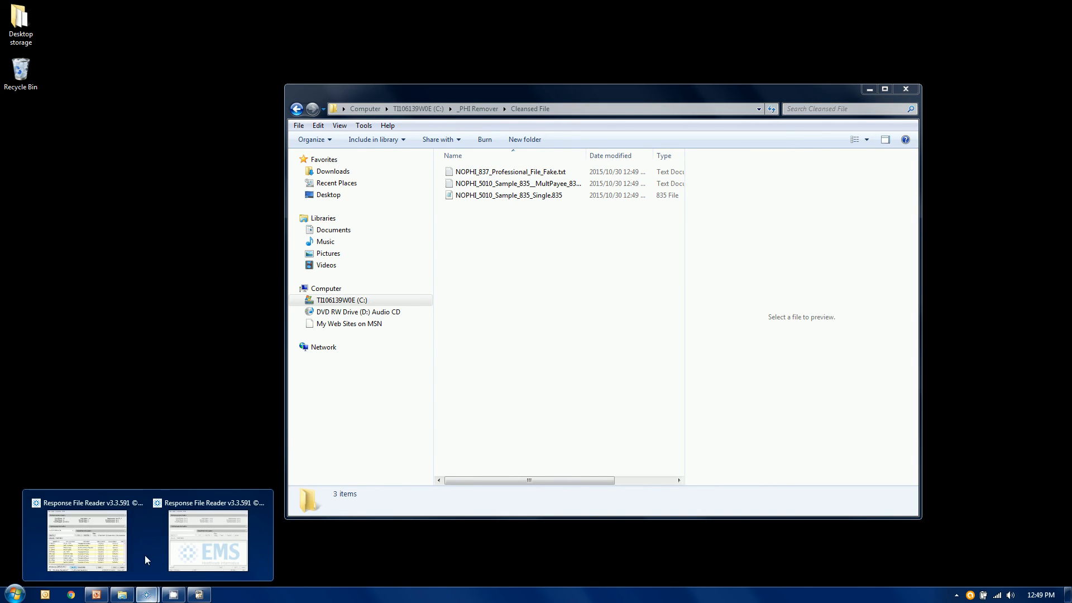
pyautogui.click(106, 536)
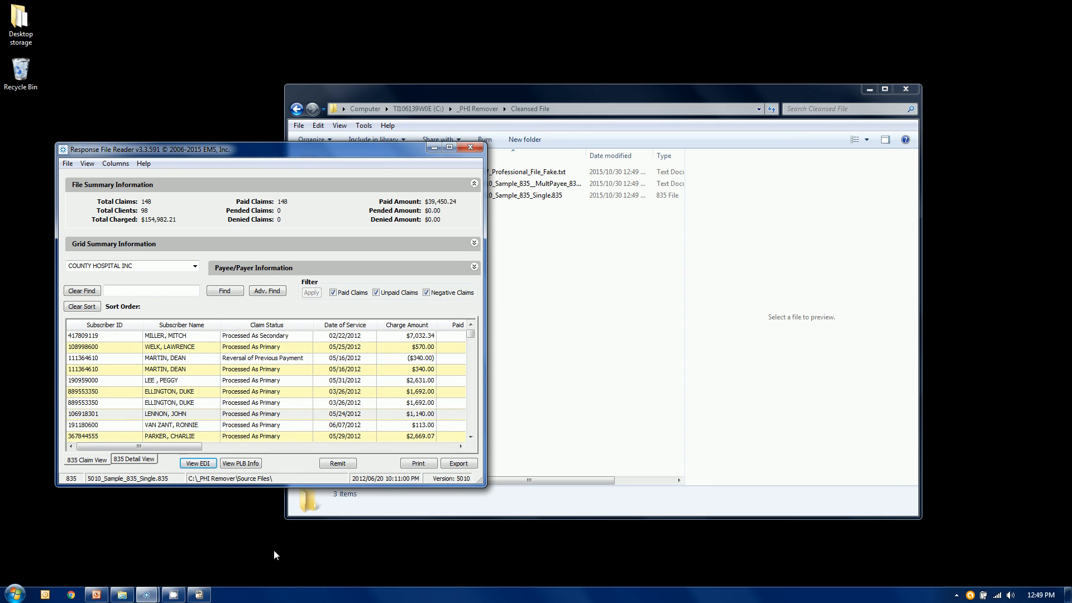
pyautogui.click(869, 89)
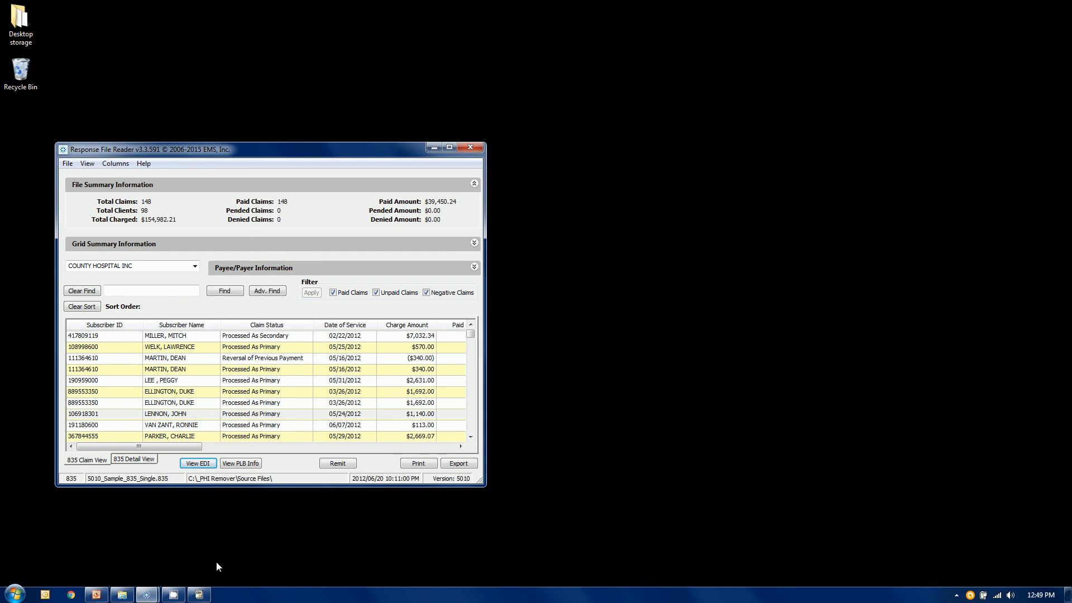
pyautogui.moveTo(148, 595)
pyautogui.click(218, 542)
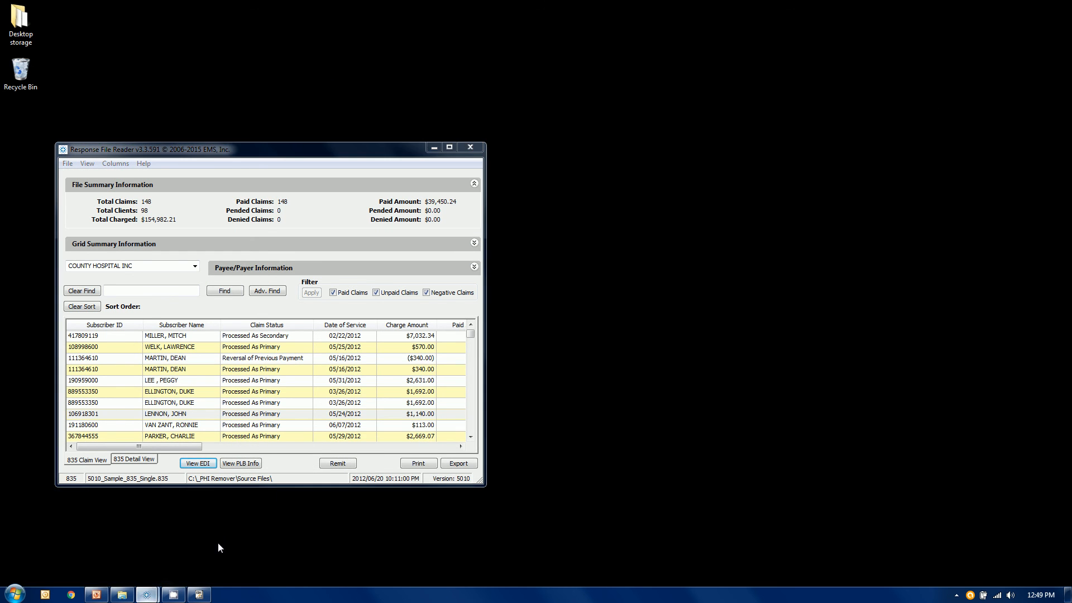
# Open NOPHI_5010_Sample_835_Single.835 from the Cleansed File folder in the empty Response File Reader window.
pyautogui.click(509, 164)
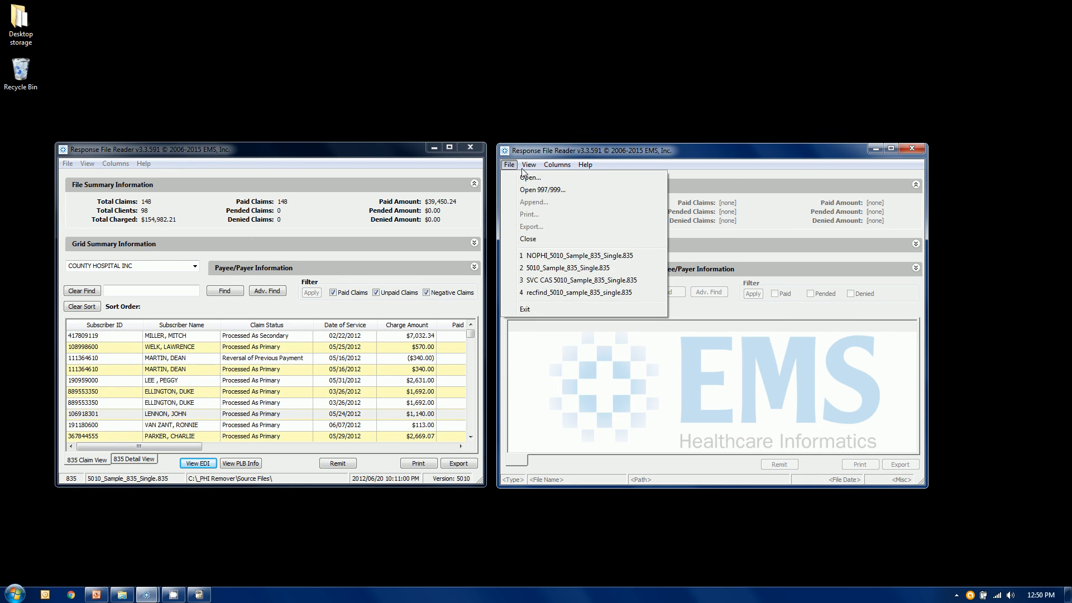
pyautogui.moveTo(529, 165)
pyautogui.click(528, 177)
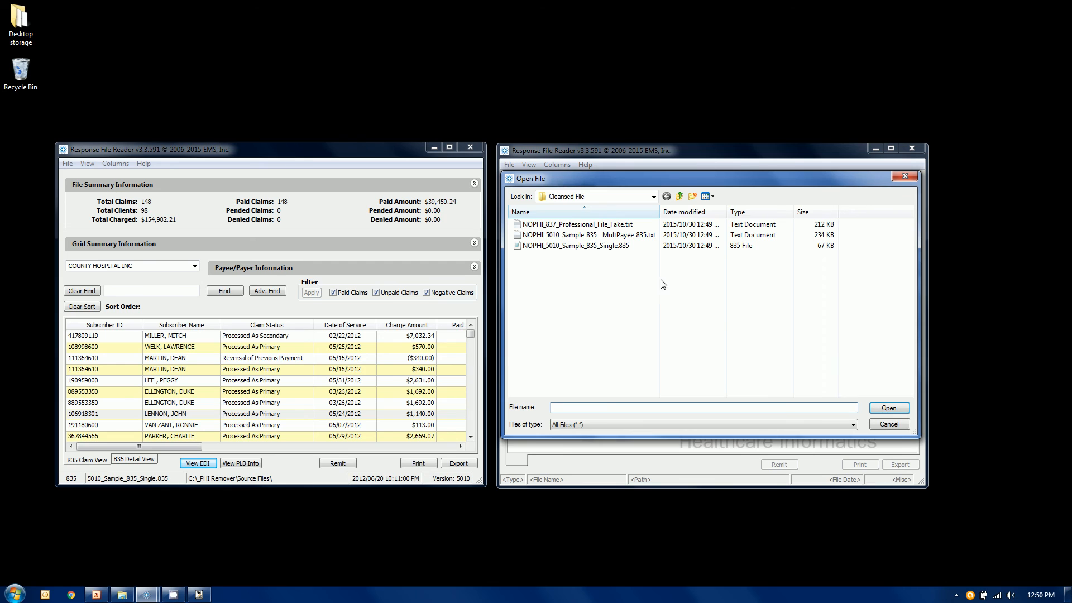
pyautogui.click(678, 196)
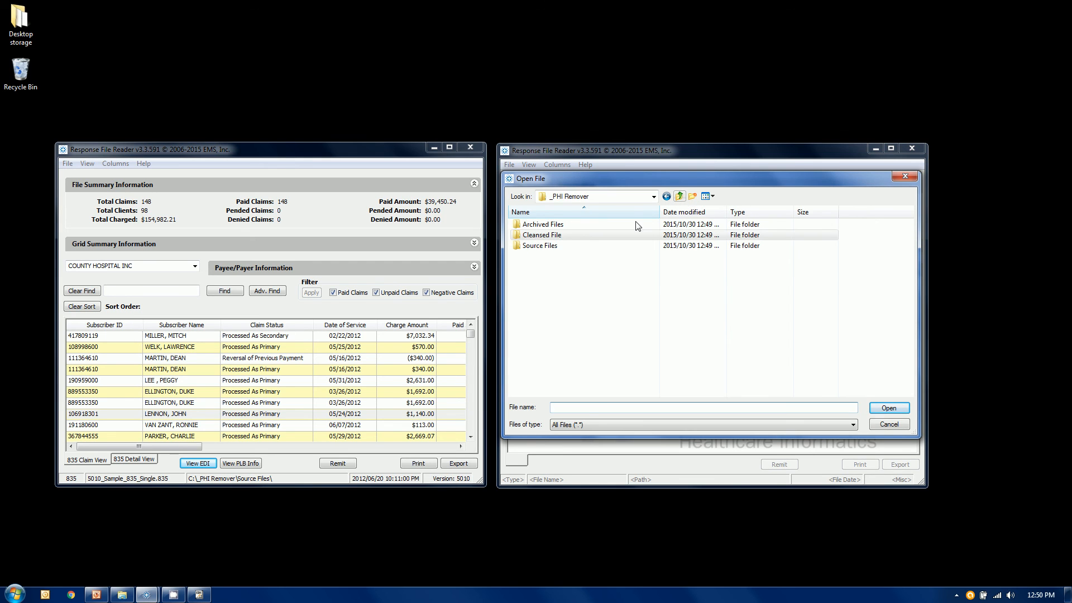
pyautogui.doubleClick(553, 236)
pyautogui.click(563, 246)
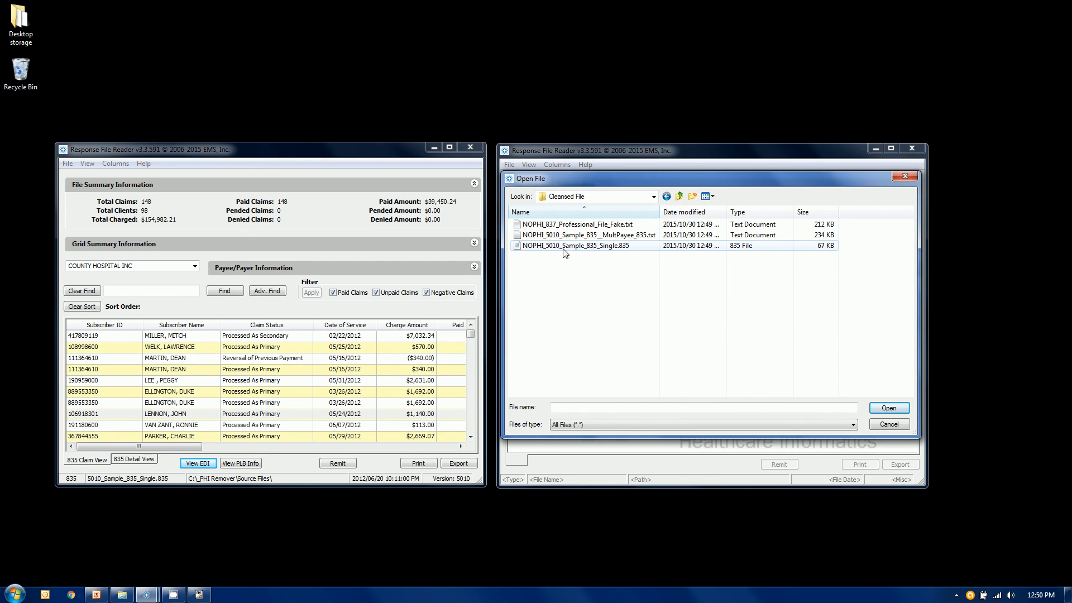
pyautogui.click(889, 408)
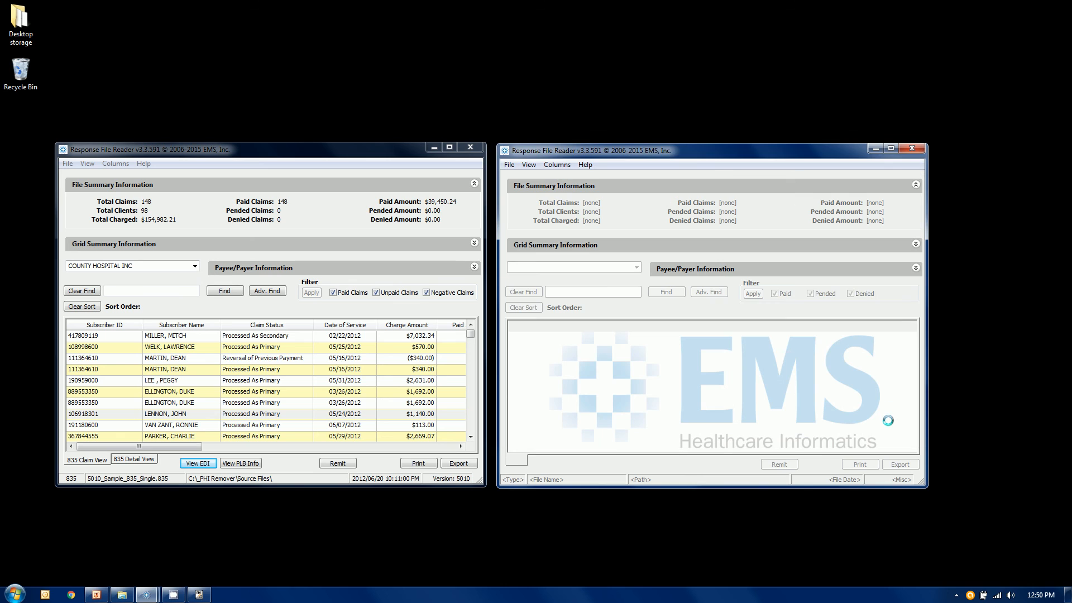